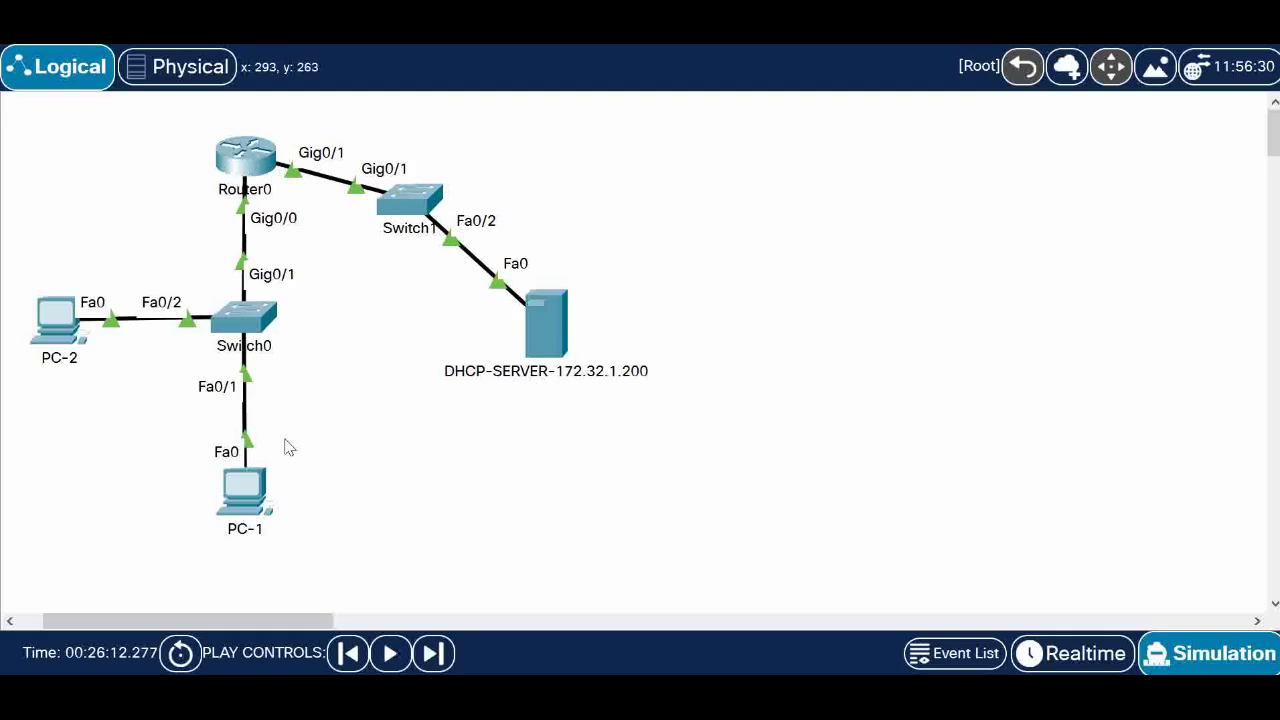
- On Router0's CLI, enter enable mode and run show ip int brief to list subinterfaces 0/0.10 and 0/0.20
left_click(248, 162)
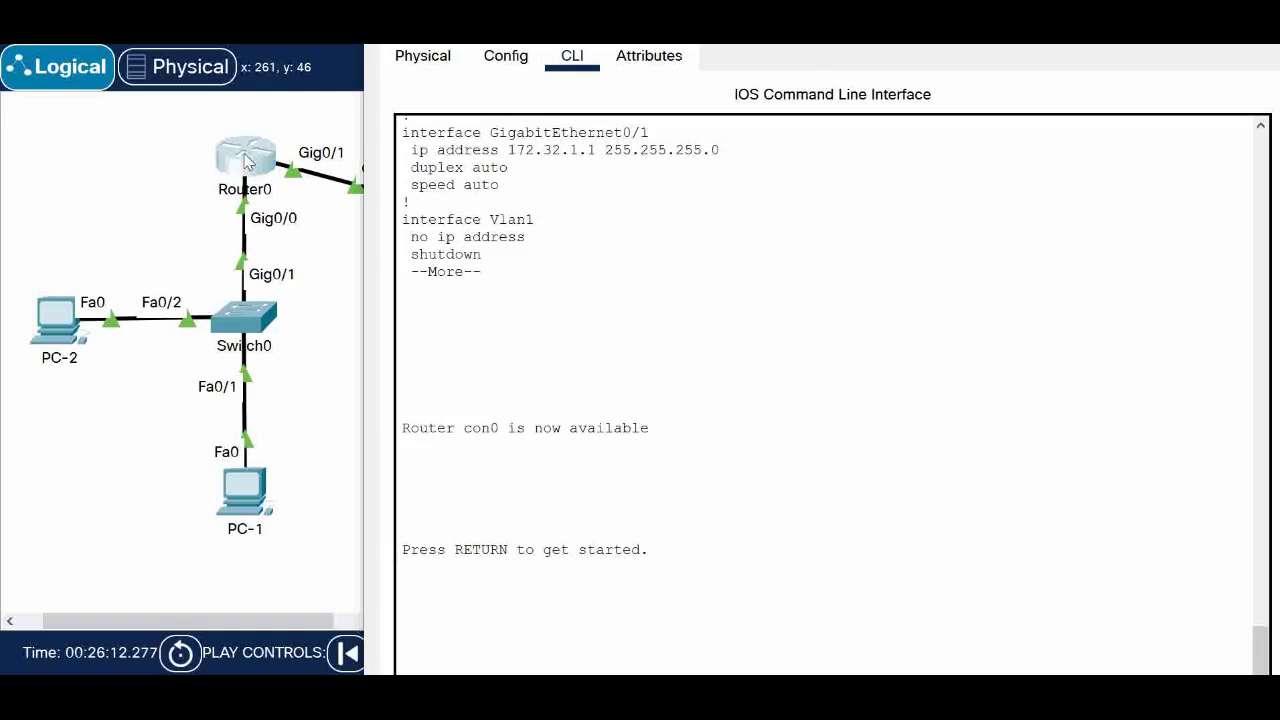
left_click(874, 318)
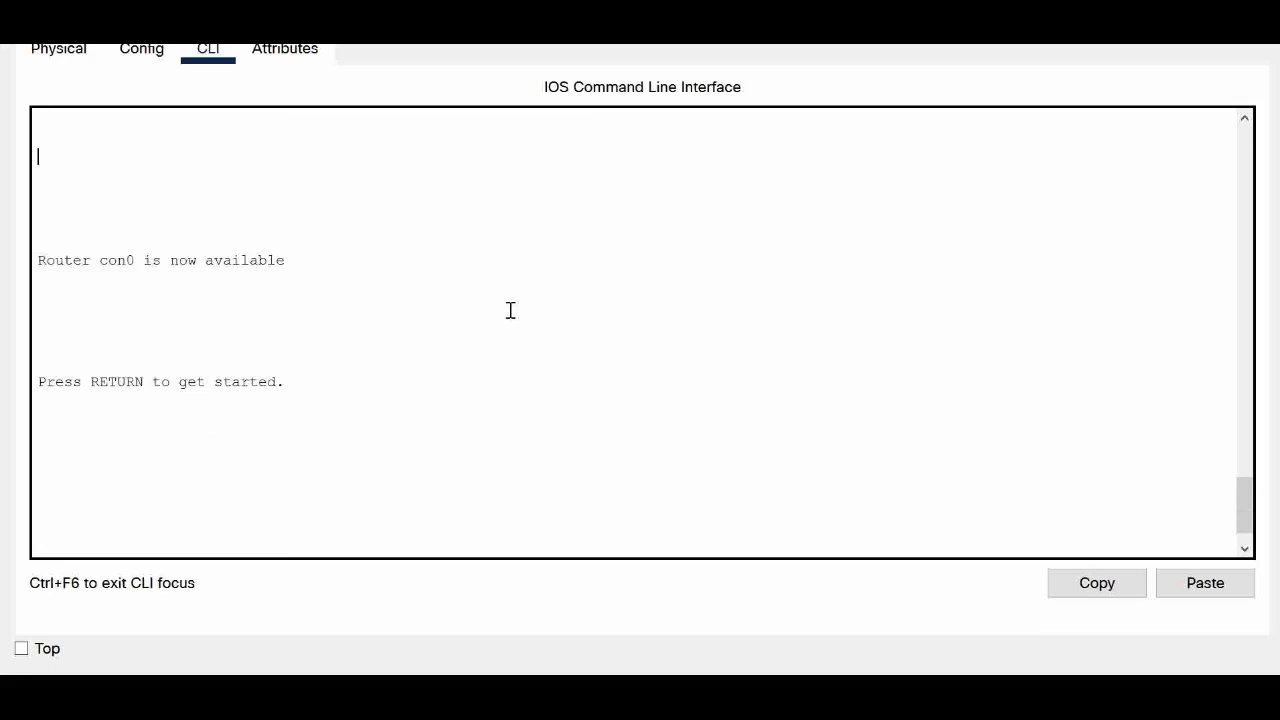
scroll(510, 311, "down", 1)
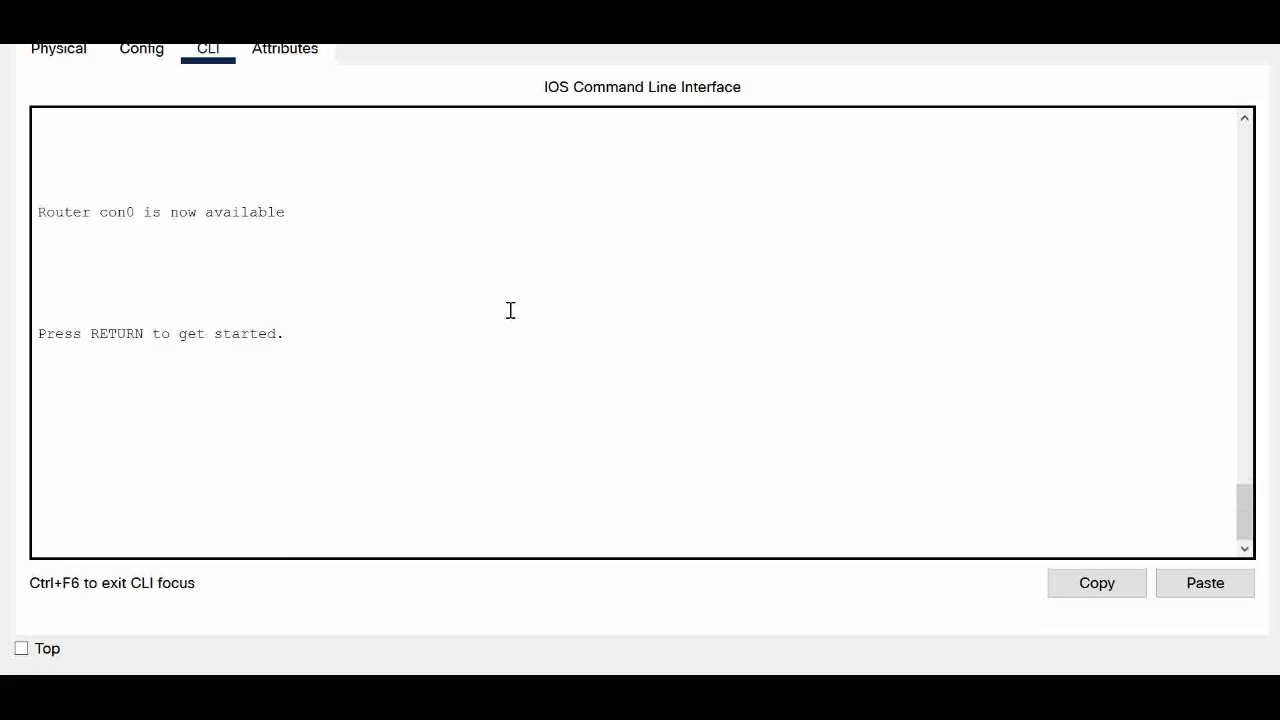
key("Return")
key("Return")
key("Return")
key("Return")
key("Return")
type("en")
key("Return")
key("Return")
key("Return")
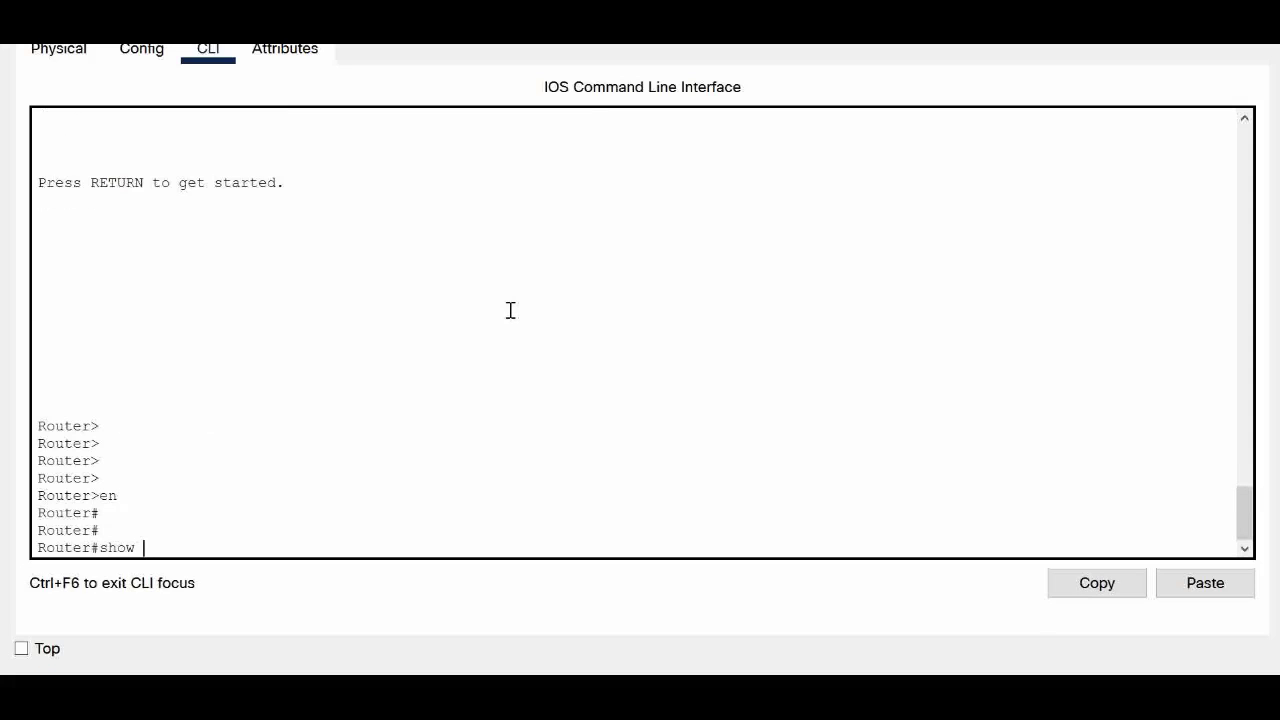
type("show ip int bri")
key("Return")
key("Return")
key("Return")
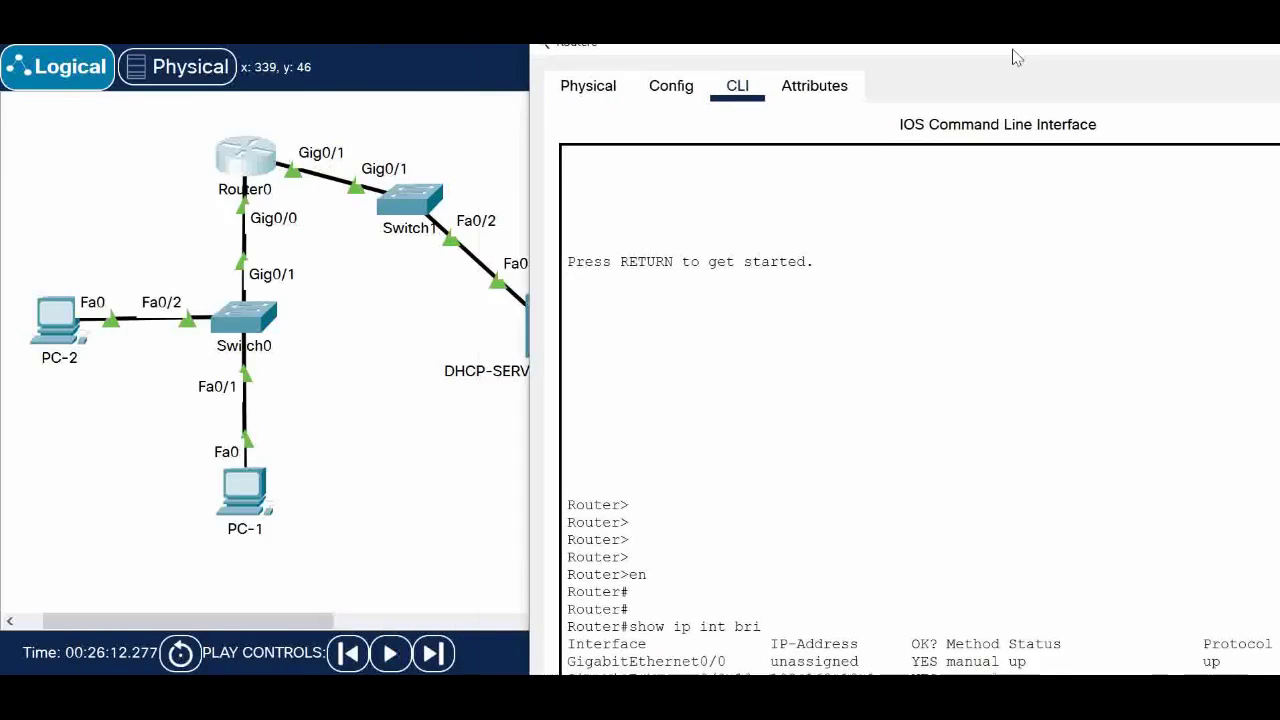
left_click_drag(1016, 57, 861, 39)
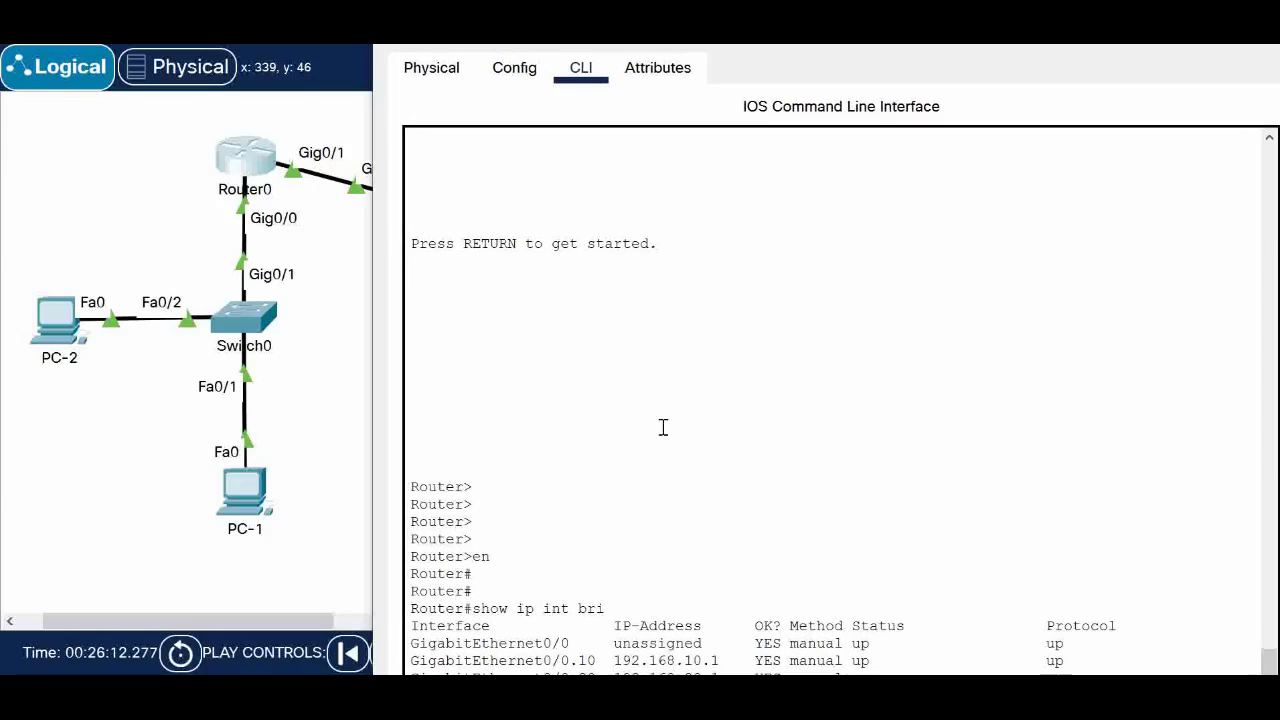
scroll(670, 418, "down", 2)
key("Return")
key("Return")
key("Return")
key("Return")
key("Return")
key("Return")
key("Return")
key("Return")
key("Return")
key("Return")
key("Return")
key("Return")
key("Return")
key("Return")
key("Return")
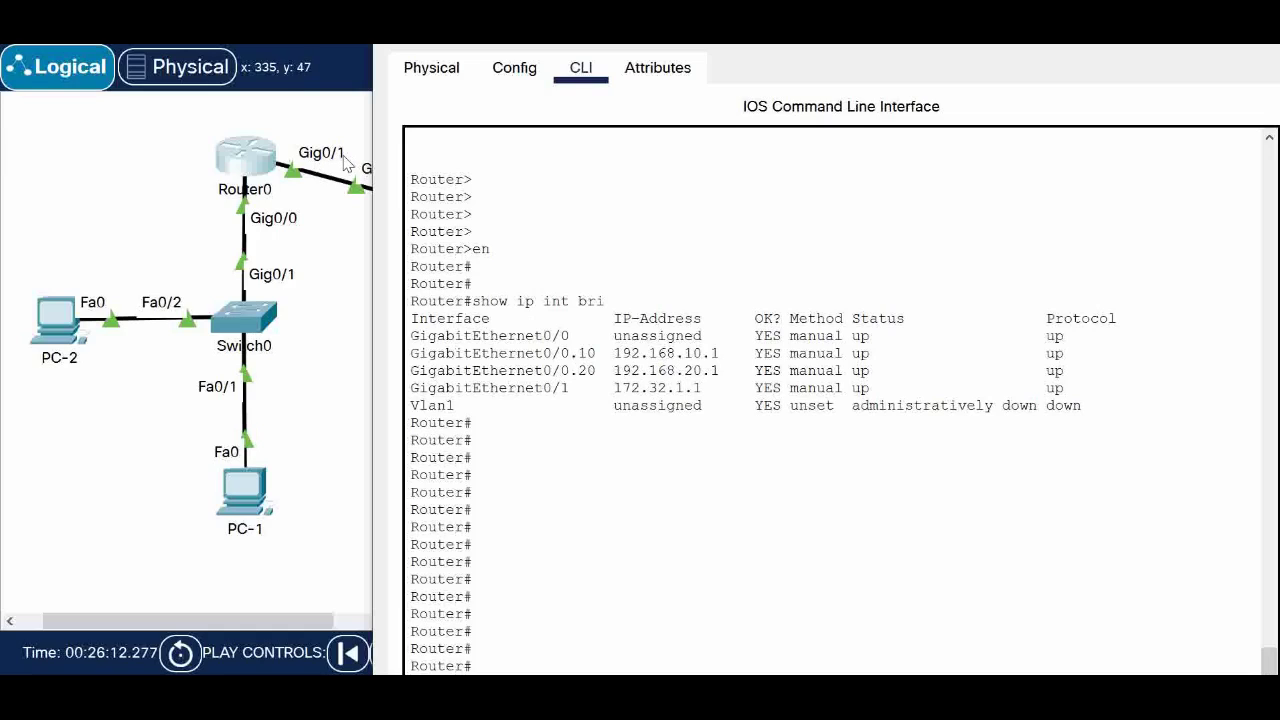
left_click_drag(613, 387, 712, 387)
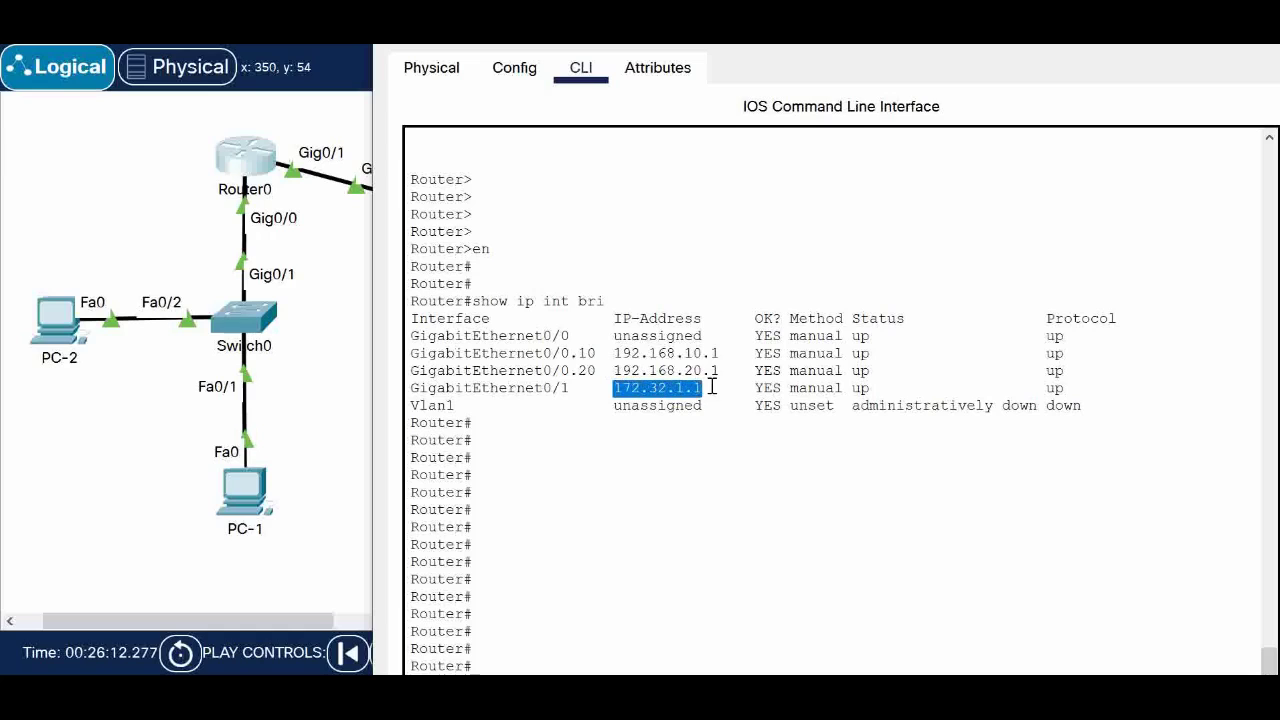
left_click_drag(567, 47, 890, 39)
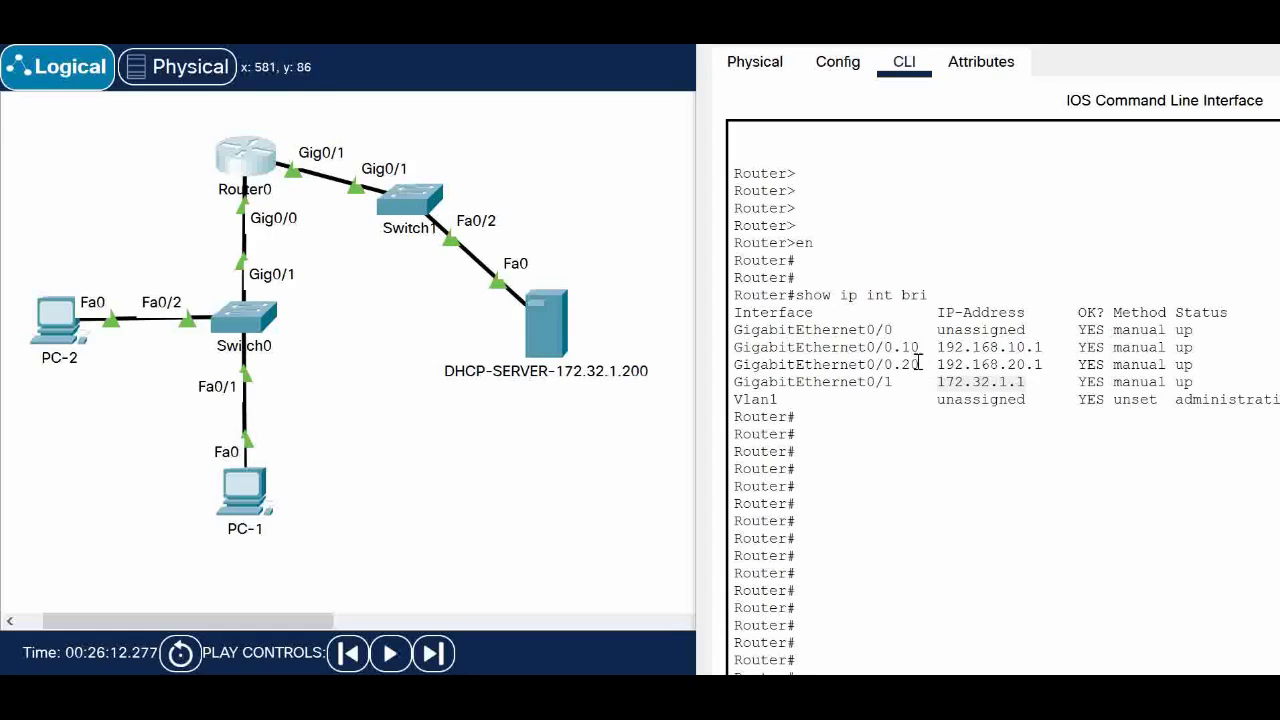
- Run show running-config on Router0 and page to the GigabitEthernet0/0.10 helper-address 172.32.1.200 entries
left_click_drag(935, 347, 830, 350)
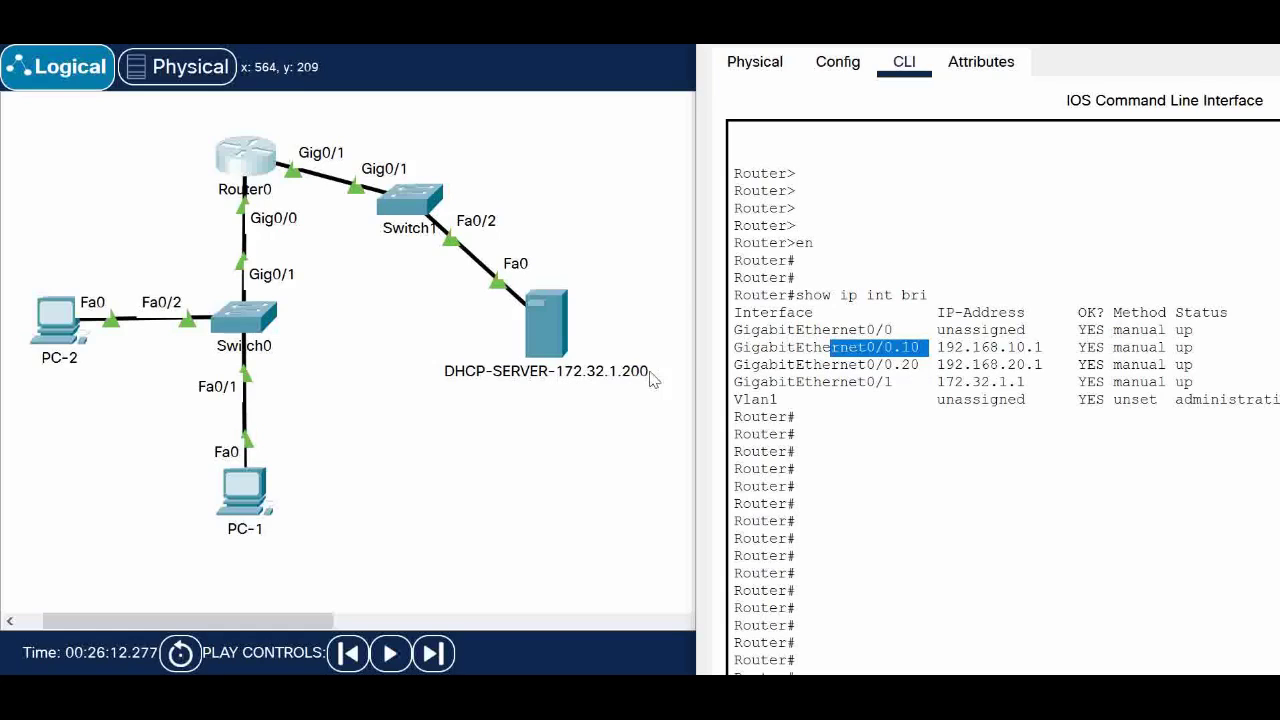
left_click(1022, 76)
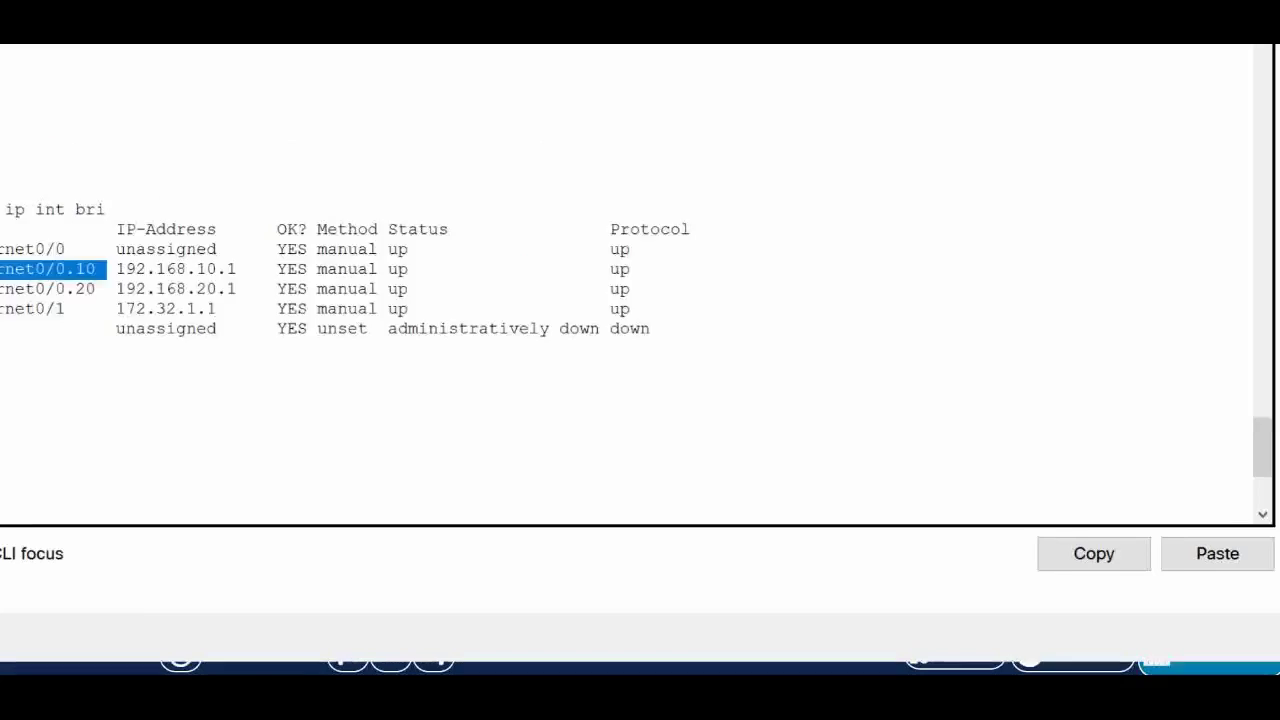
scroll(541, 349, "down", 5)
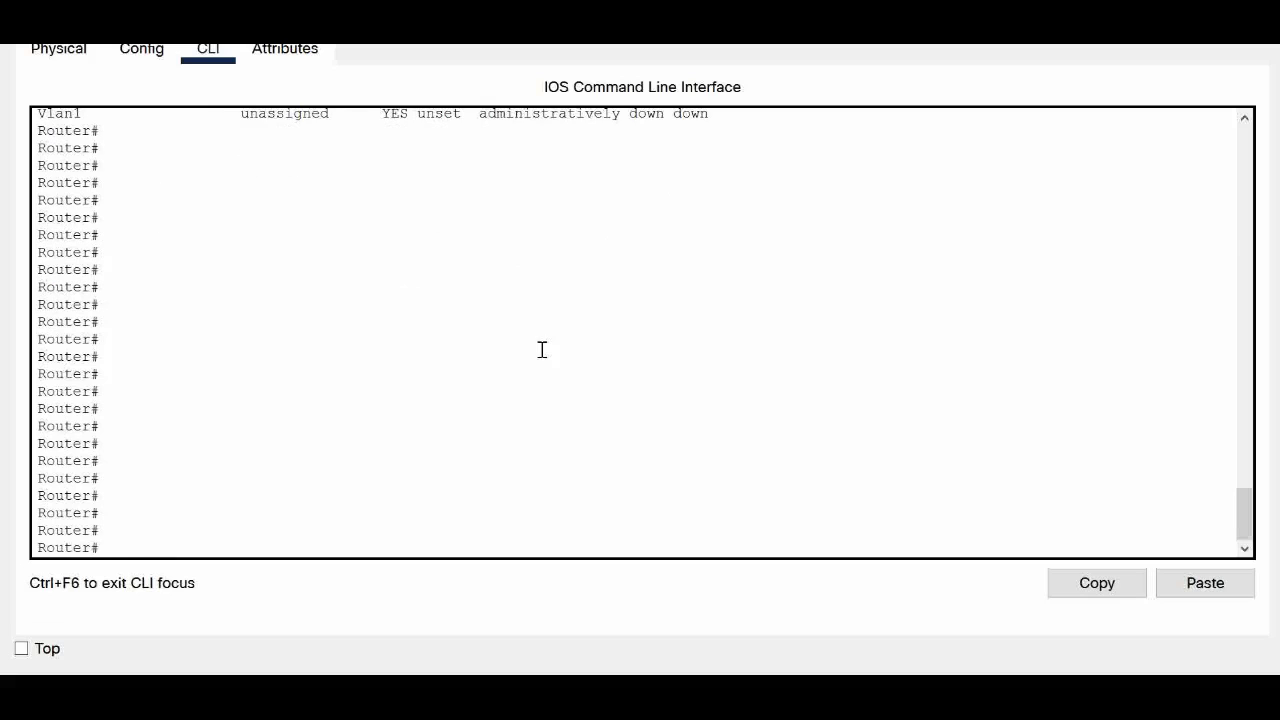
type("uyn n")
key("Return")
key("space")
key("space")
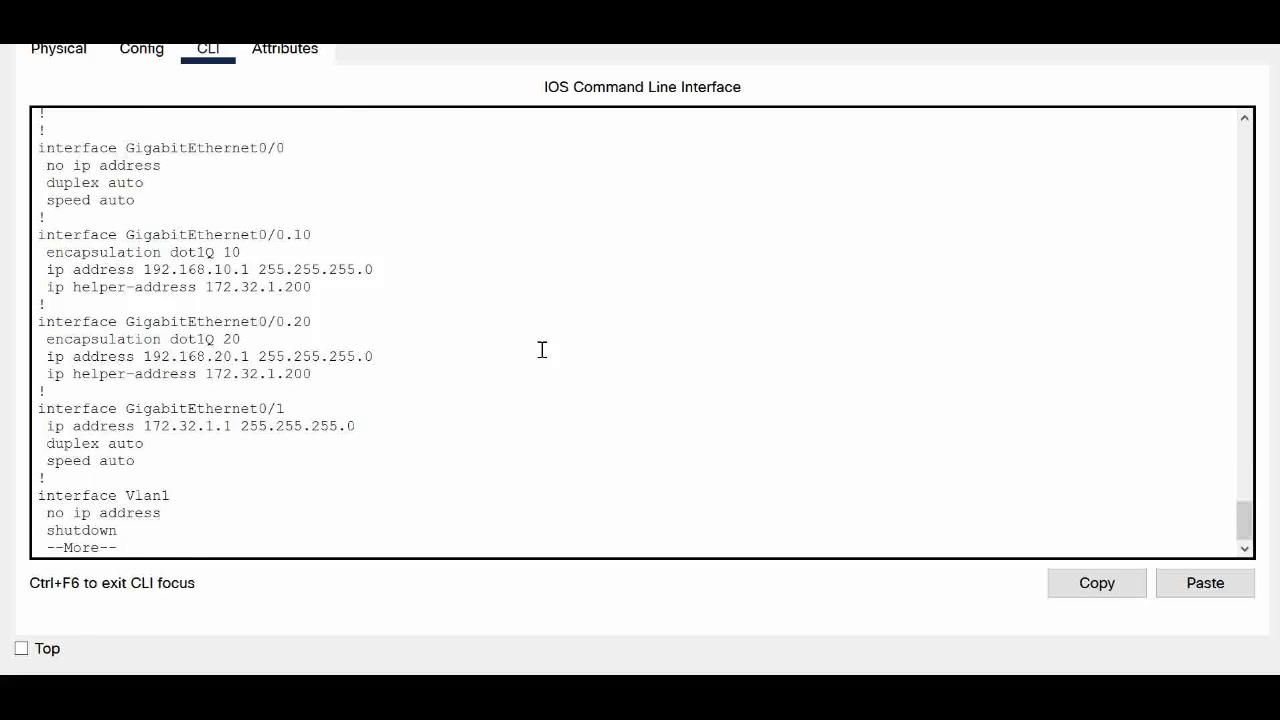
left_click_drag(315, 234, 118, 234)
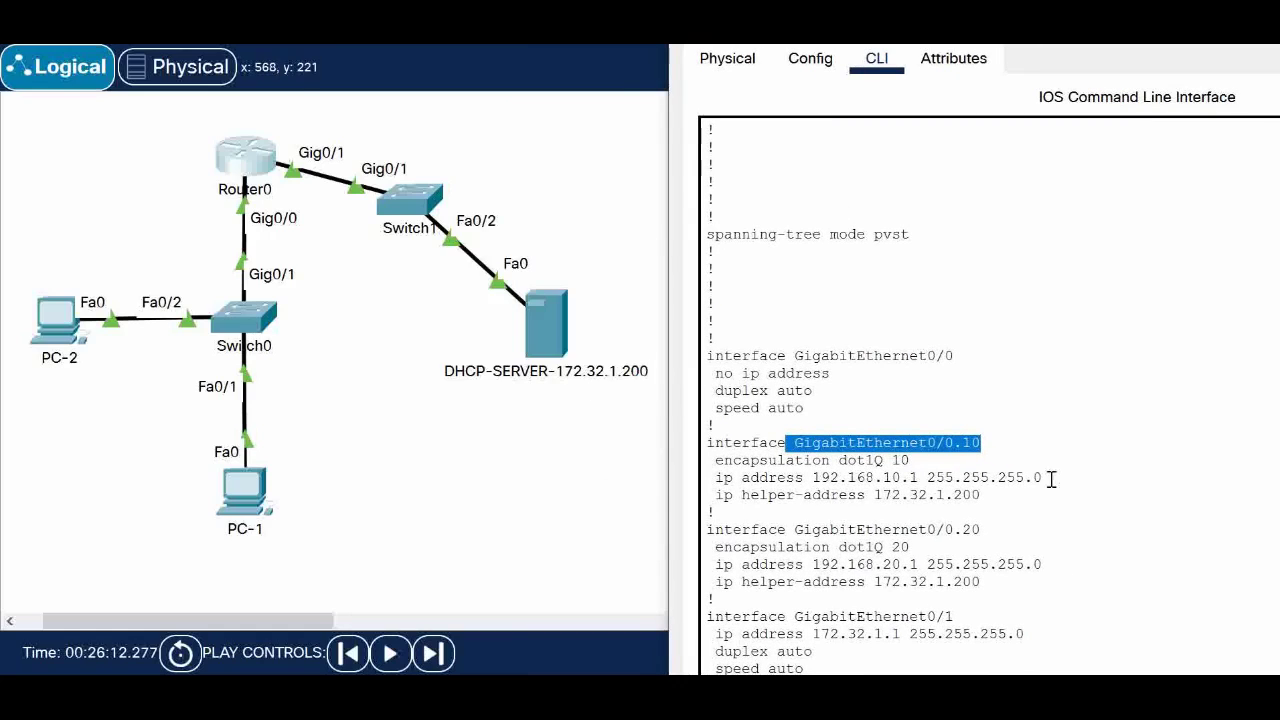
left_click_drag(1087, 45, 627, 45)
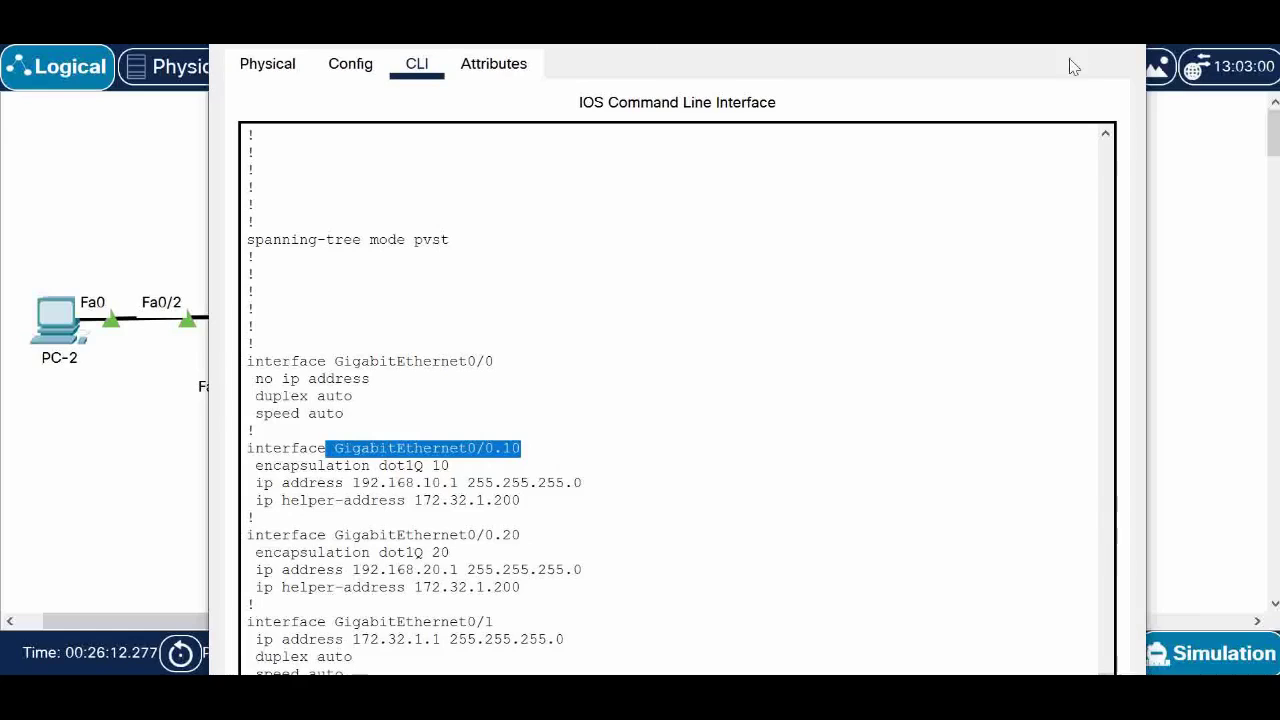
- Close Router0's configuration window with Alt+F4
key("alt+F4")
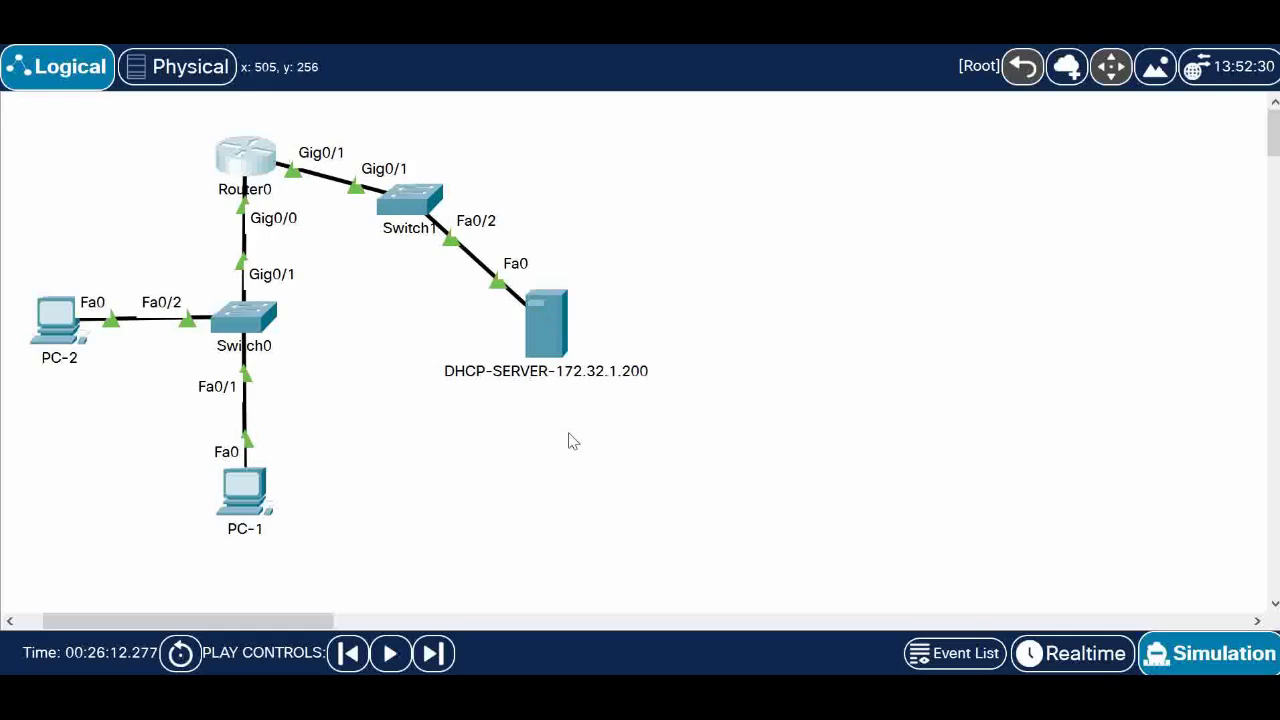
- Review the DHCP server's IP configuration (172.32.1.200, gateway 172.32.1.1), then view its Services page
left_click(552, 330)
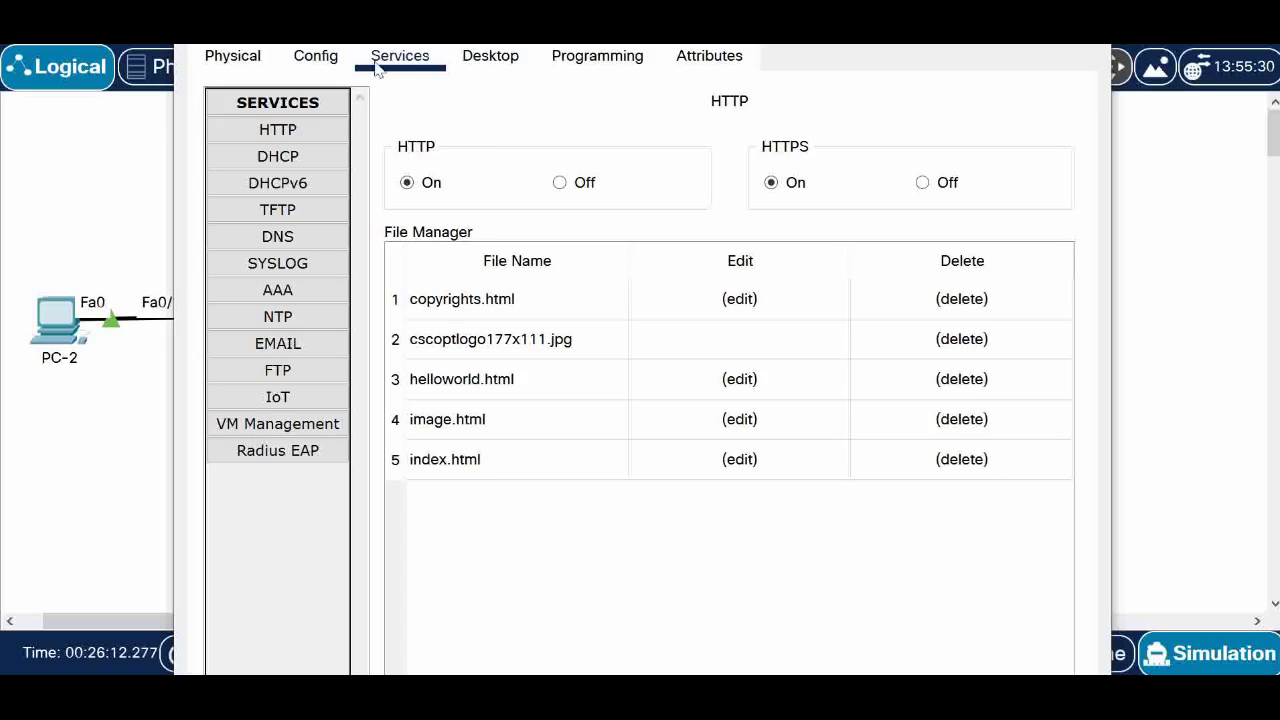
left_click(490, 57)
left_click(277, 155)
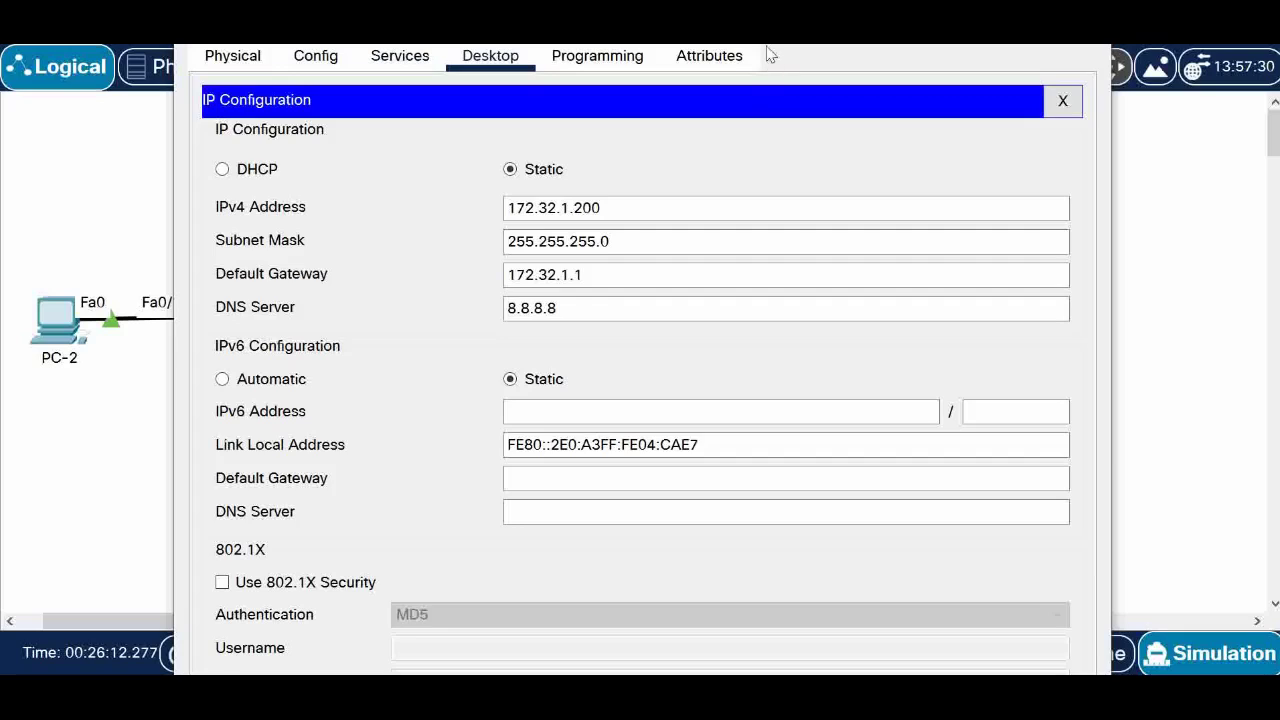
left_click_drag(780, 57, 1270, 57)
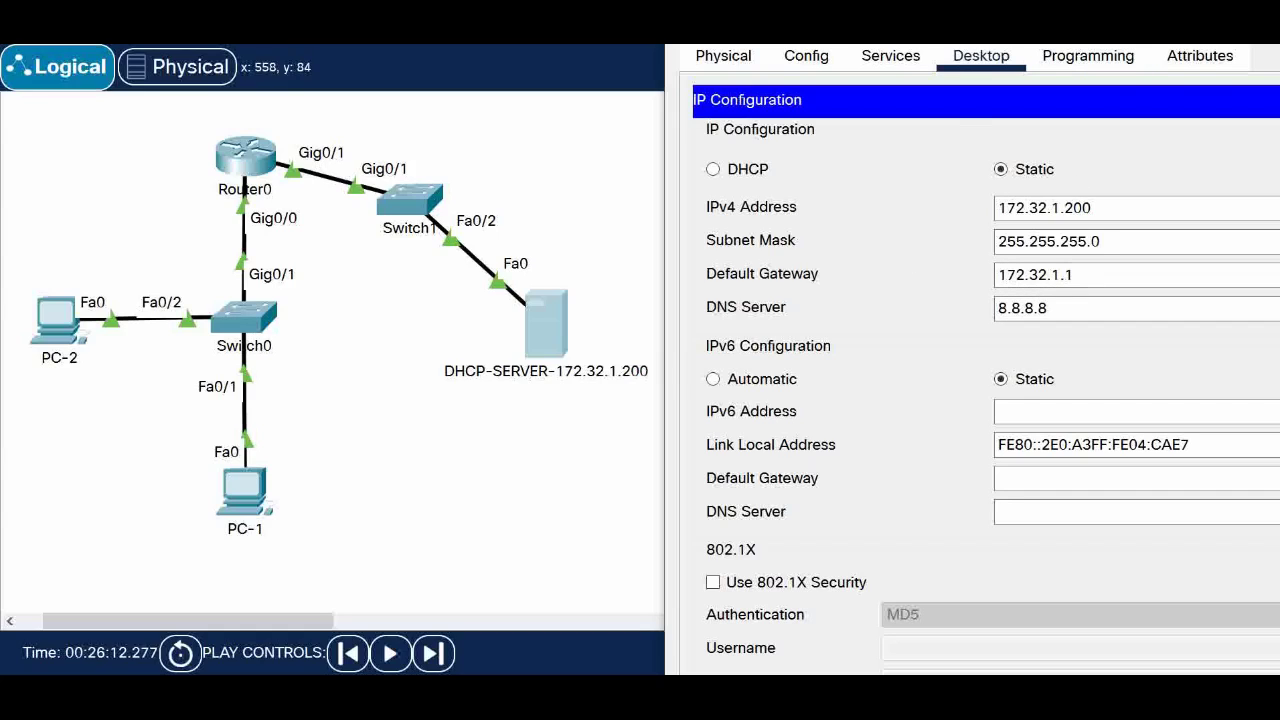
left_click(905, 62)
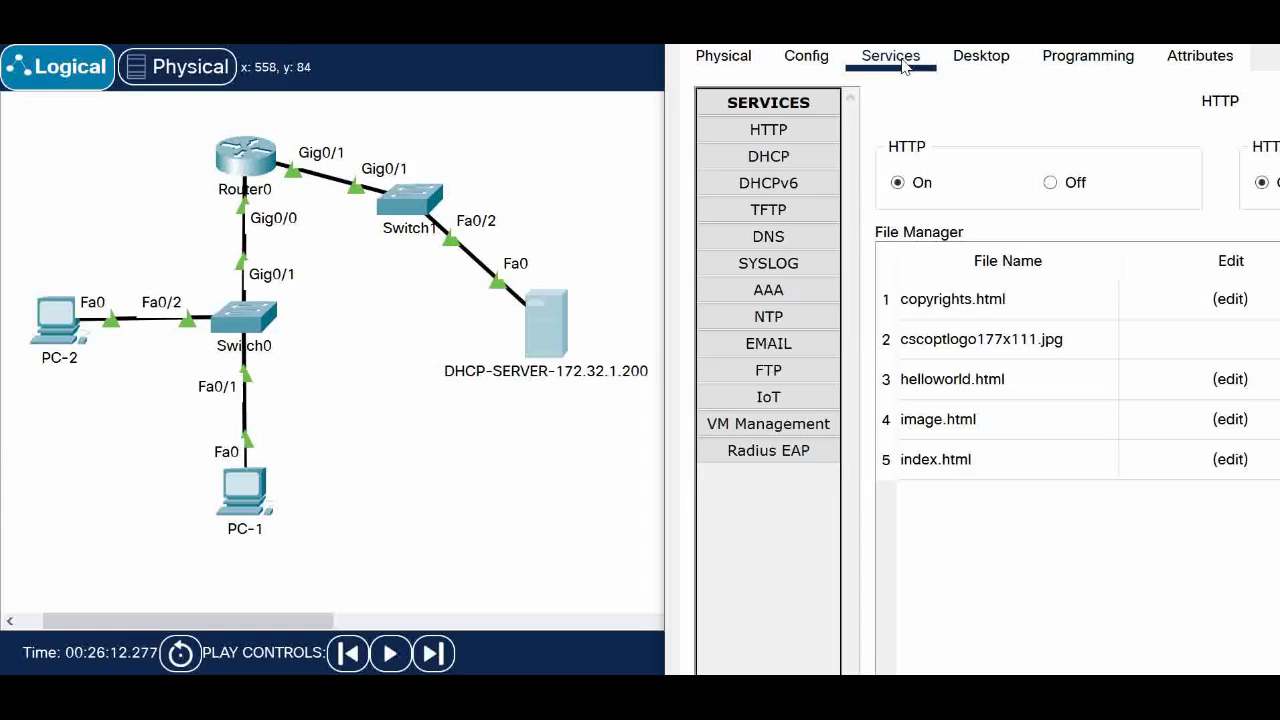
left_click(786, 160)
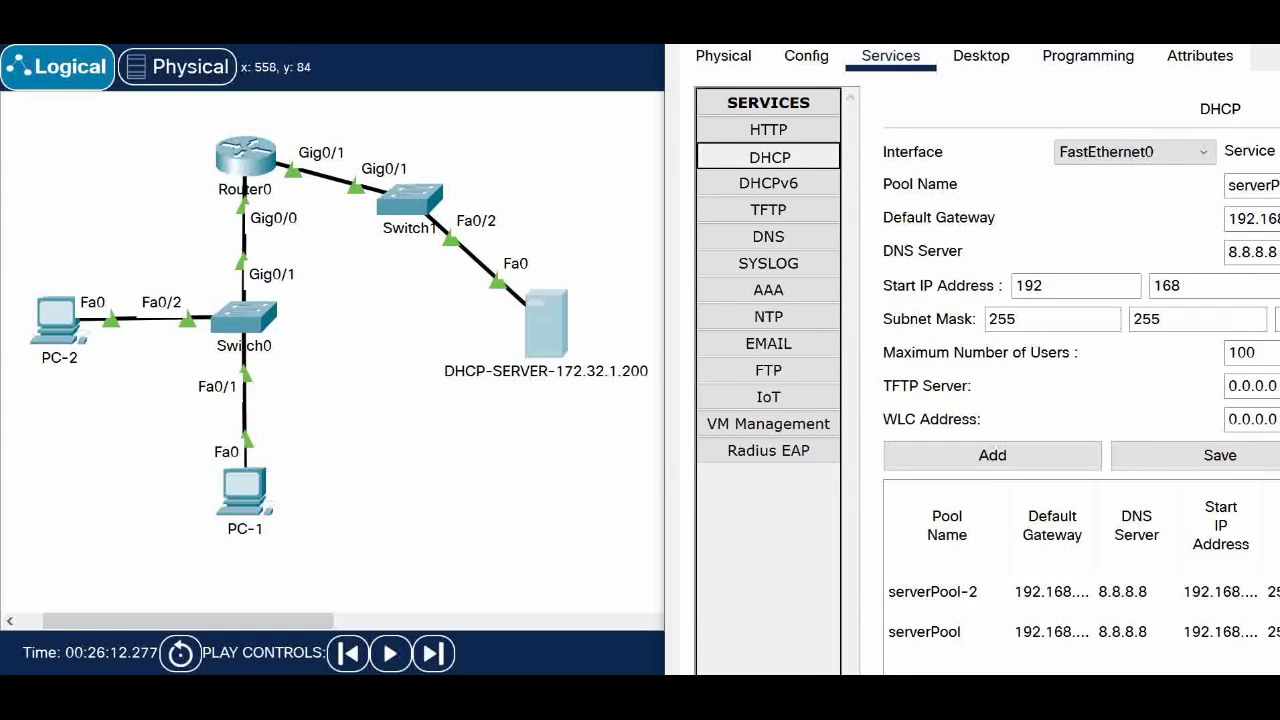
left_click_drag(1121, 37, 652, 46)
double_click(652, 40)
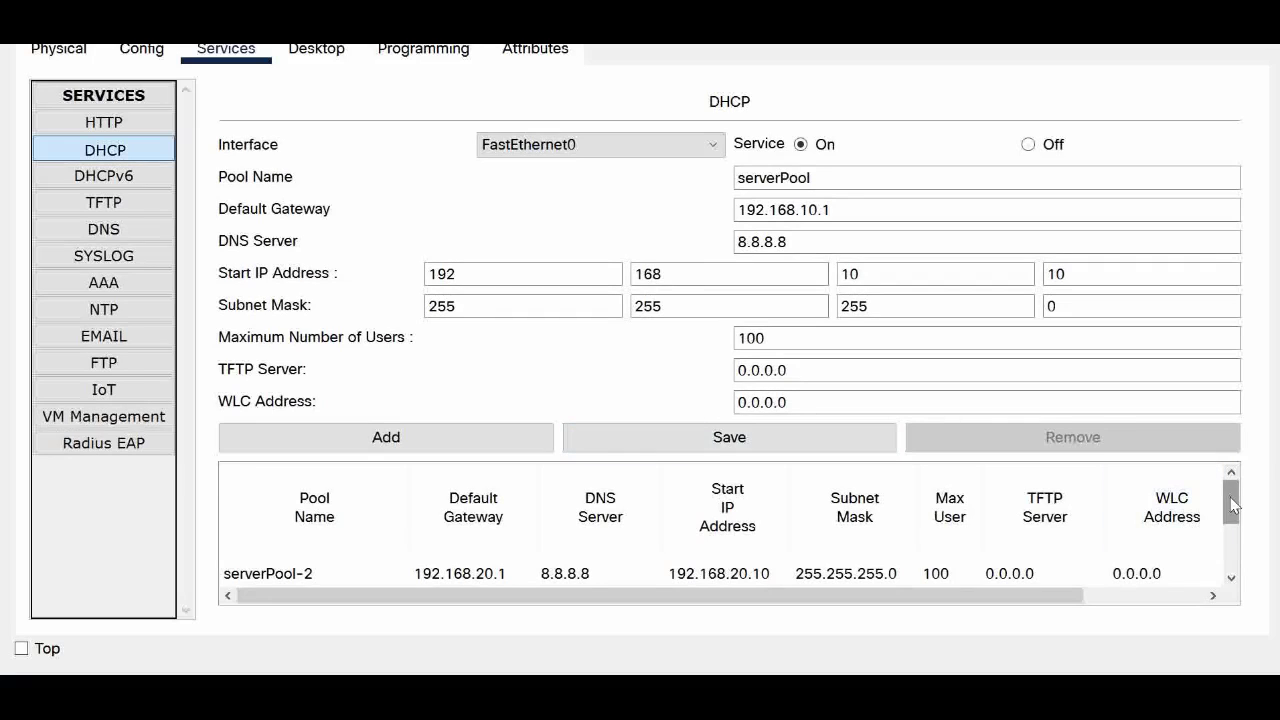
left_click(797, 240)
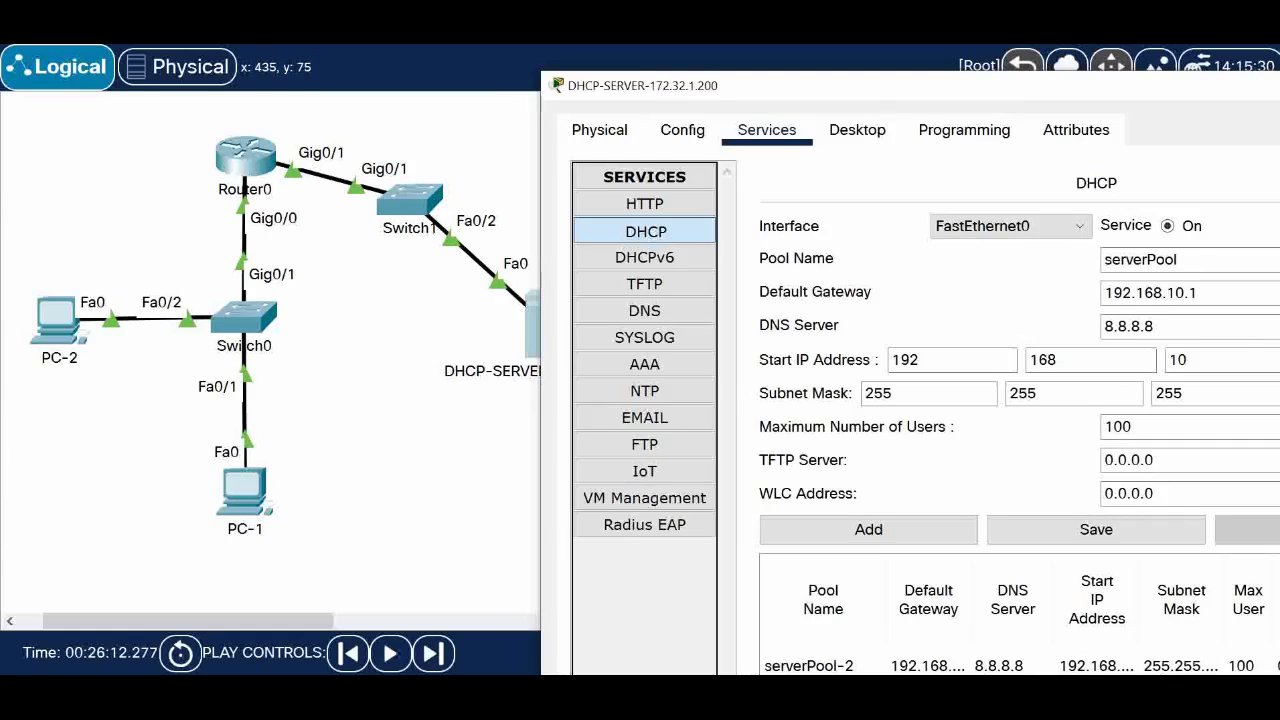
left_click_drag(1214, 290, 1059, 302)
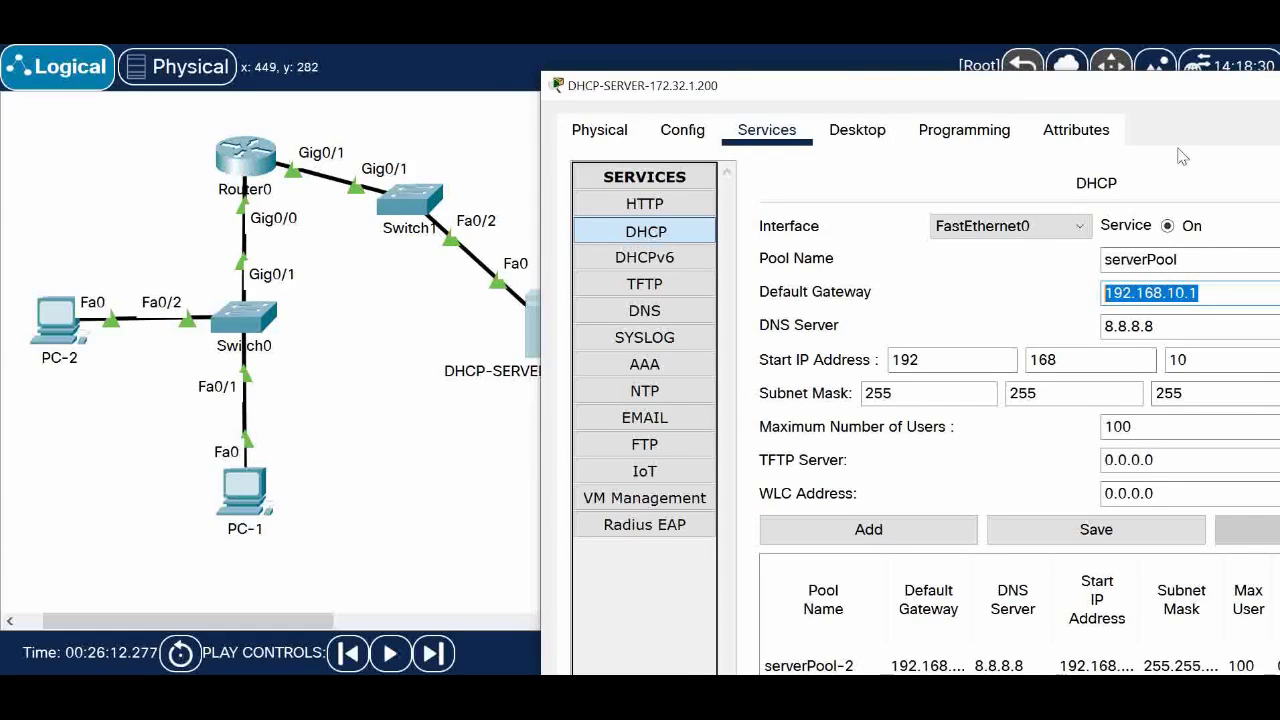
left_click_drag(1172, 96, 836, 42)
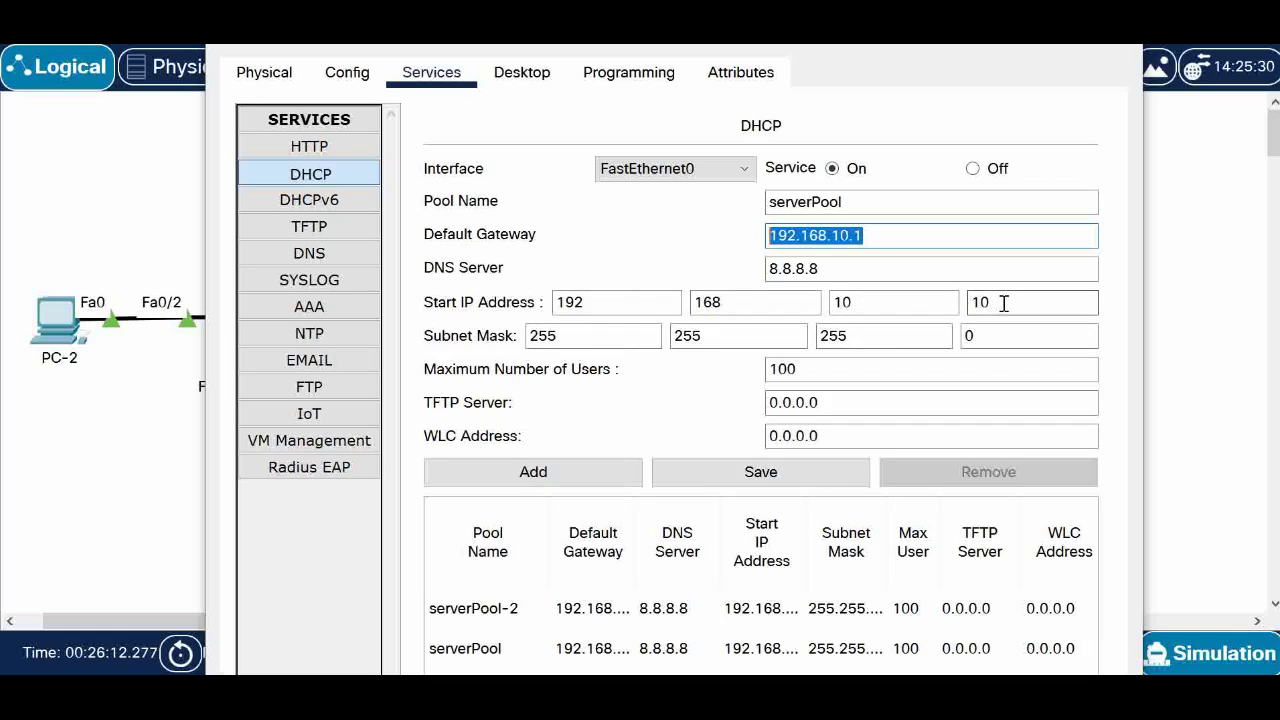
left_click_drag(800, 368, 717, 380)
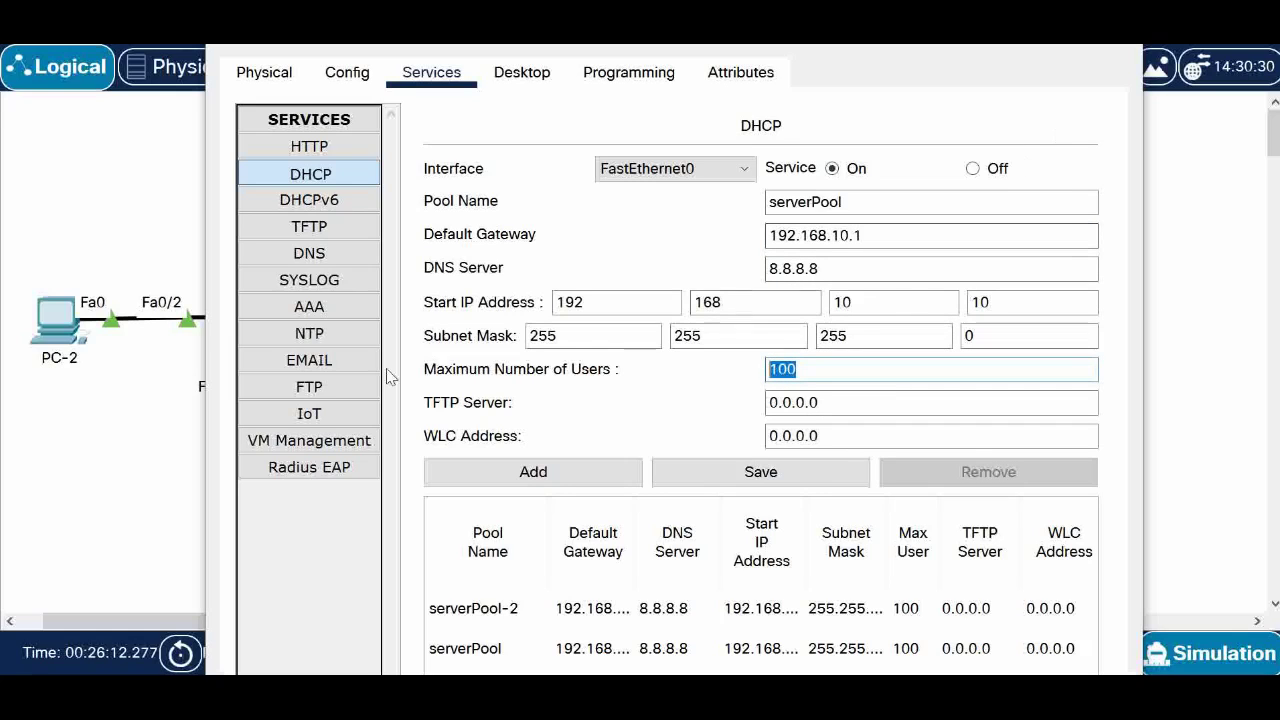
left_click_drag(514, 40, 679, 23)
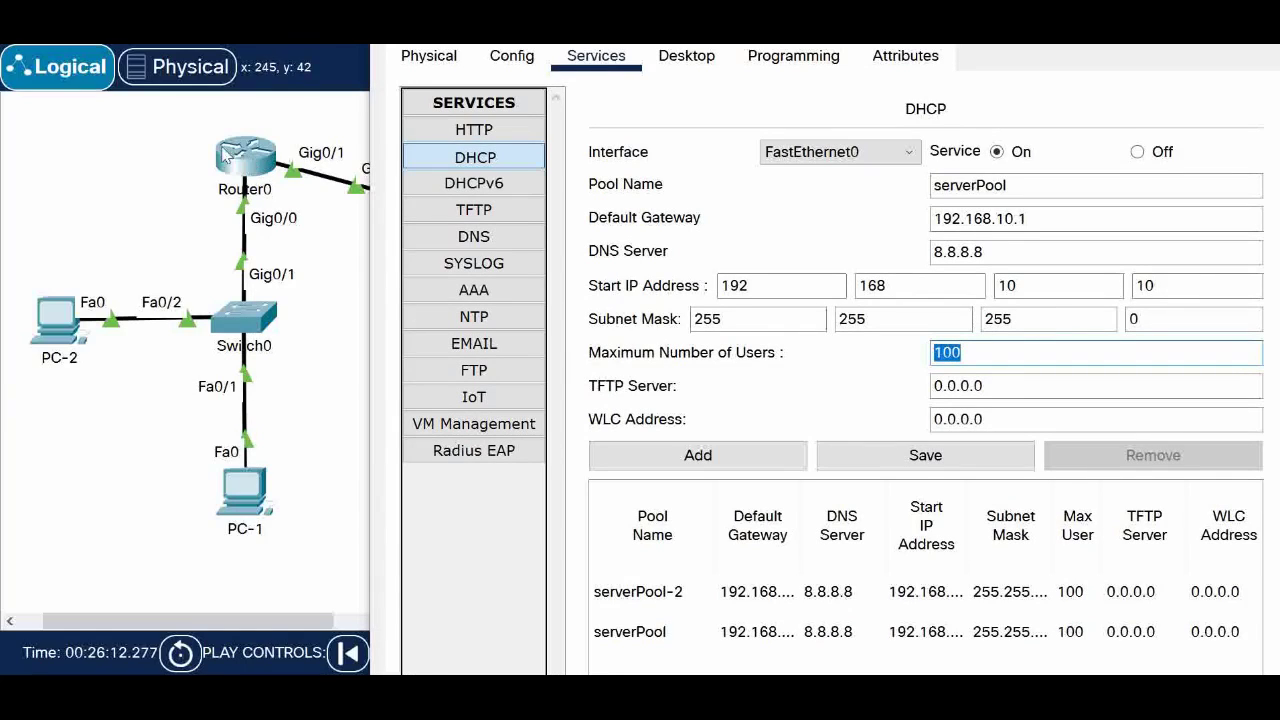
left_click_drag(560, 40, 832, 40)
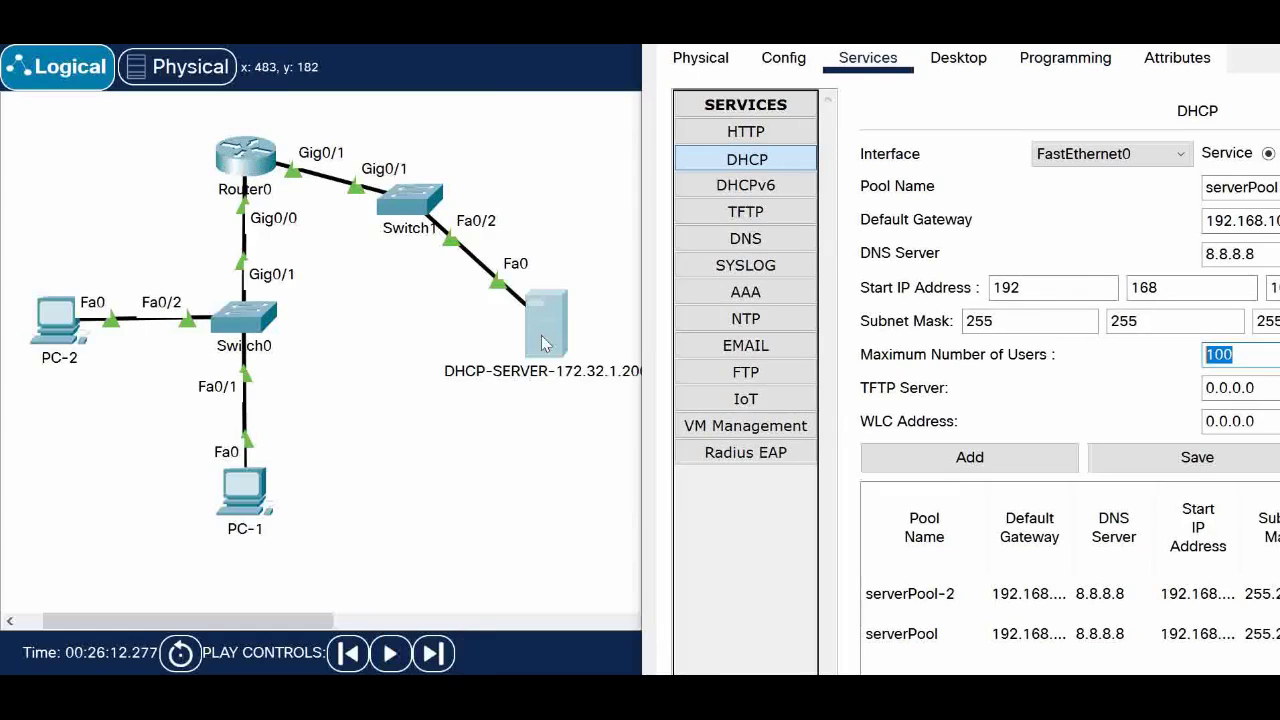
left_click_drag(1000, 38, 720, 38)
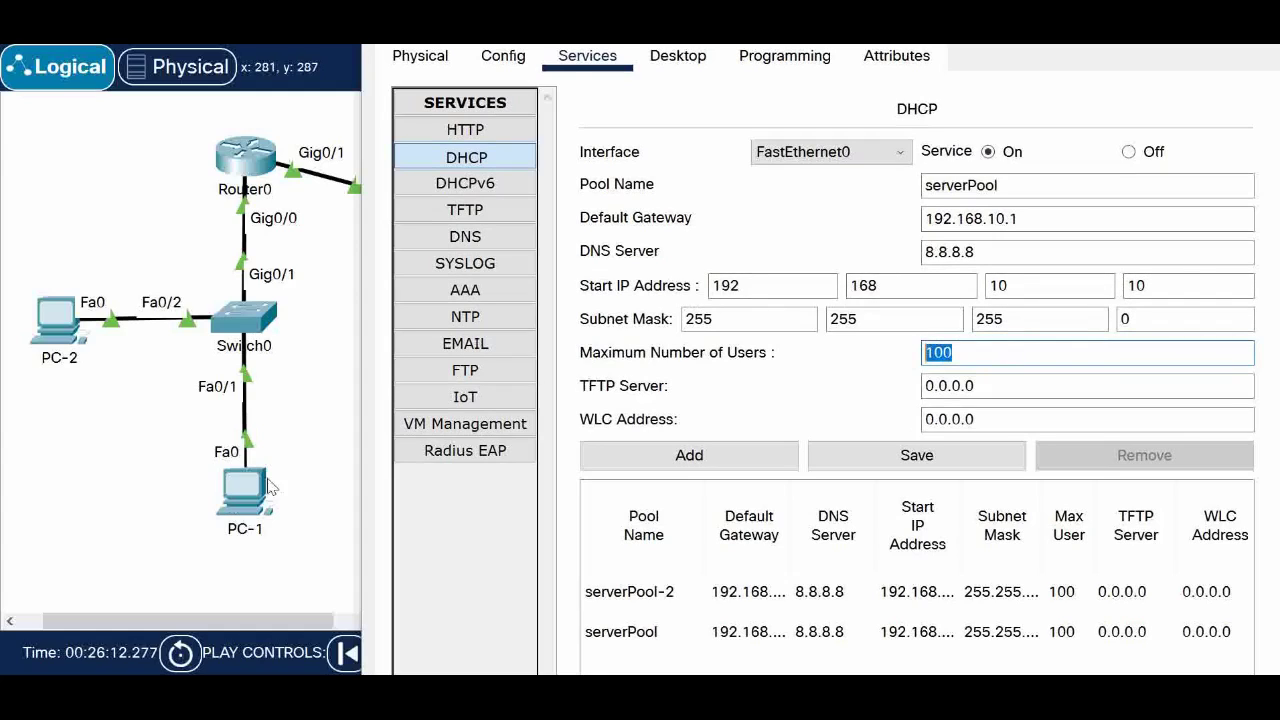
double_click(1032, 216)
double_click(991, 251)
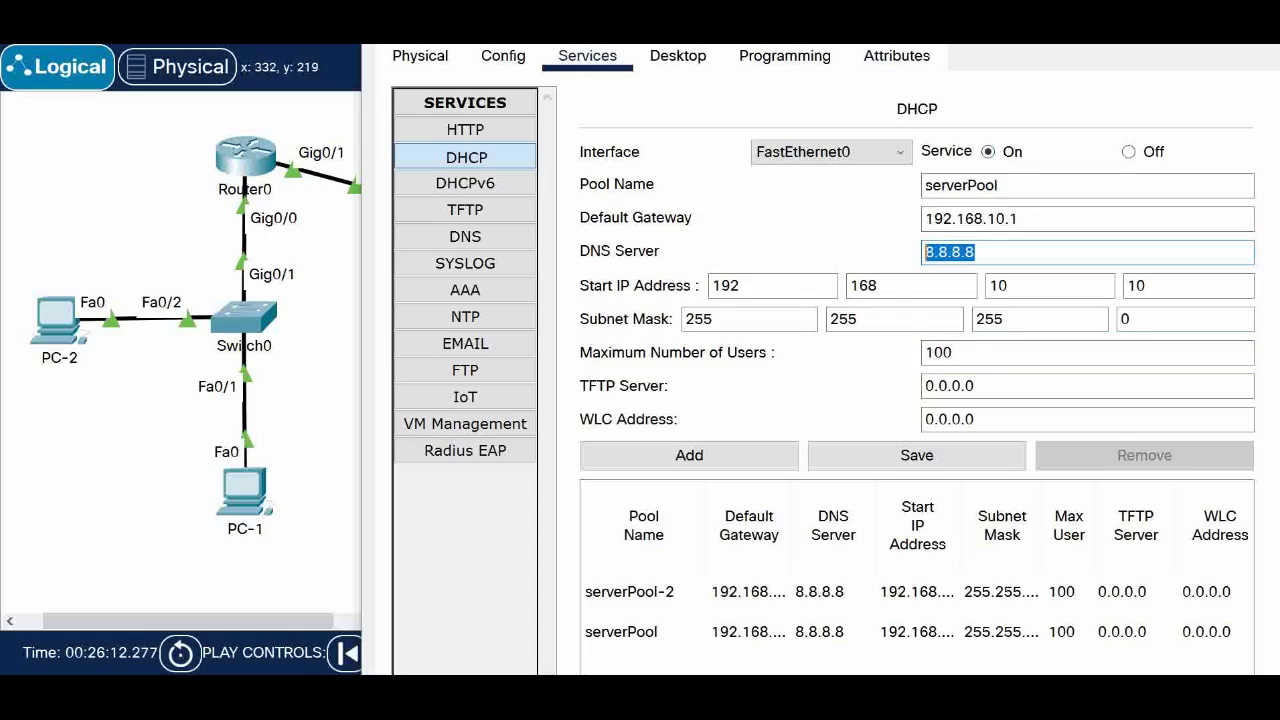
left_click_drag(798, 40, 888, 70)
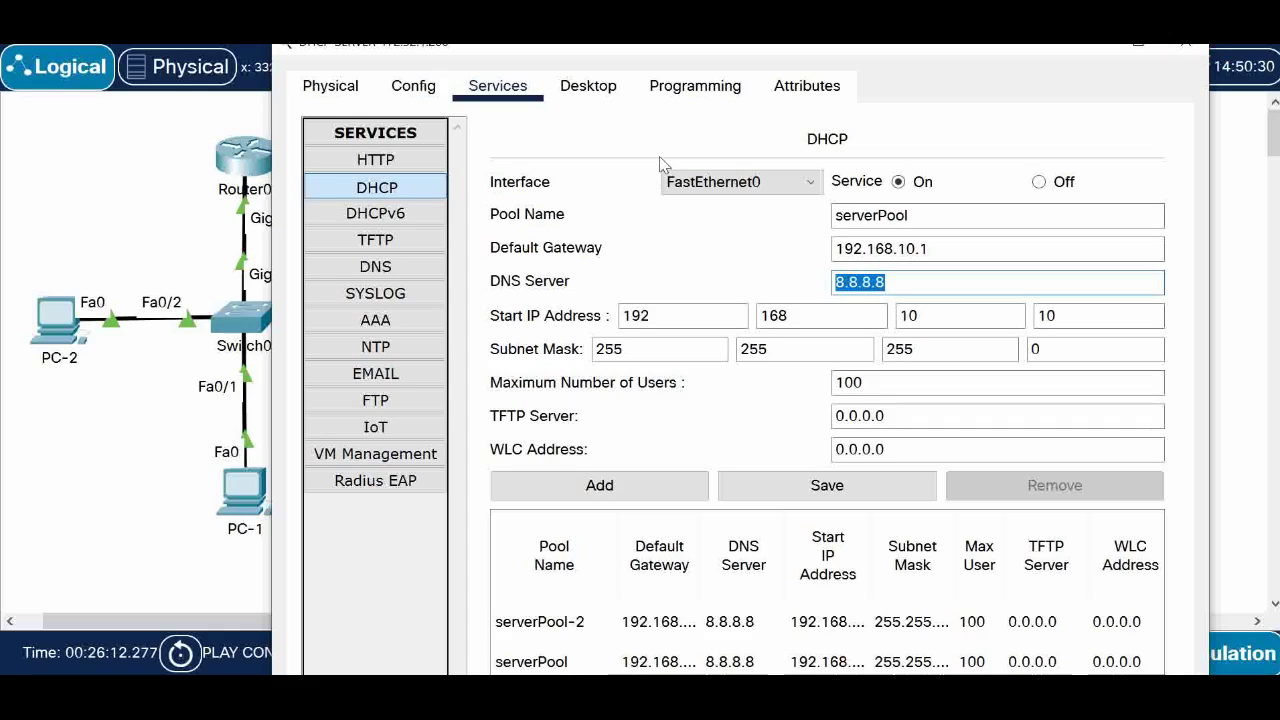
- Confirm the server's static IP 172.32.1.200 and DHCP pool gateway 192.168.10.1, then close its window
left_click(596, 88)
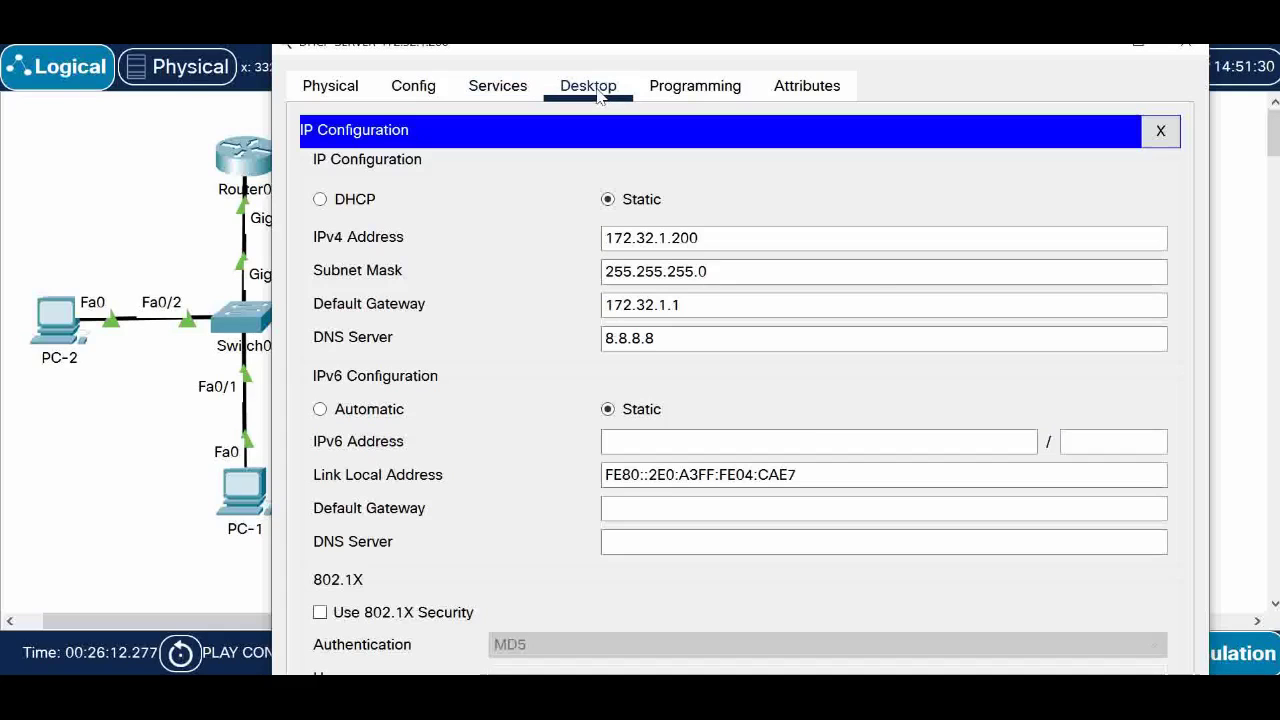
left_click_drag(709, 240, 583, 240)
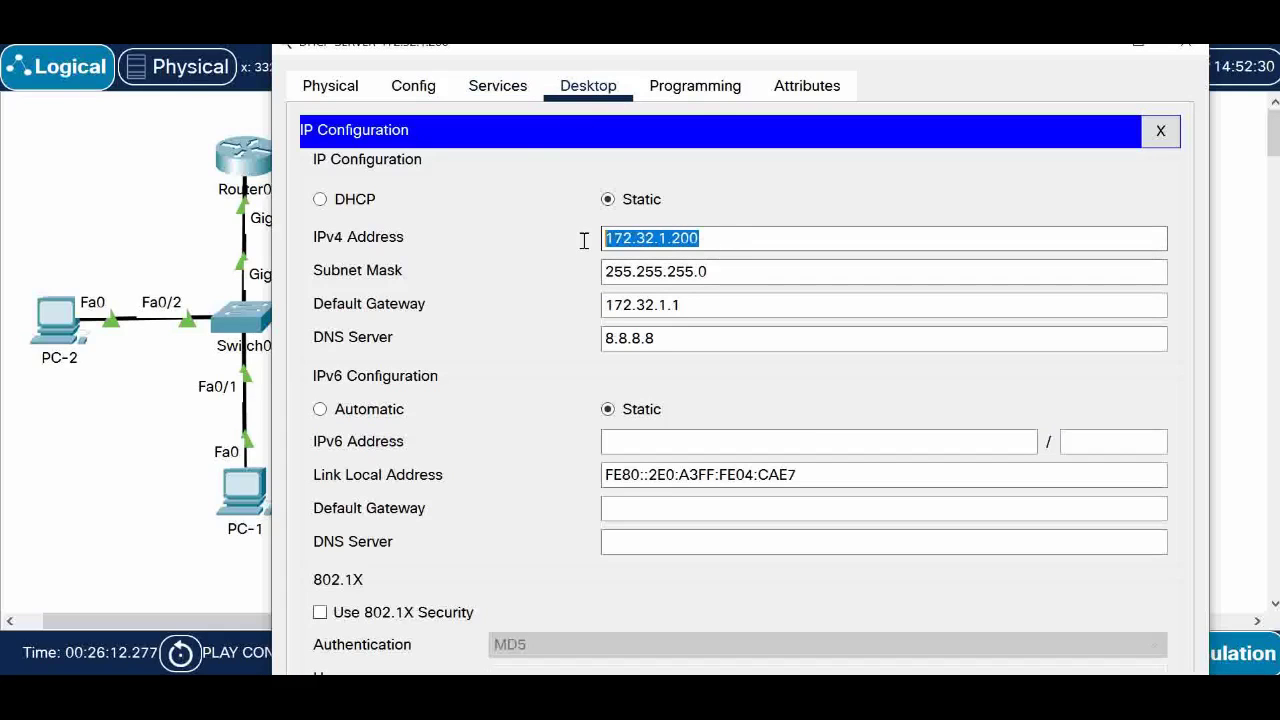
left_click(498, 88)
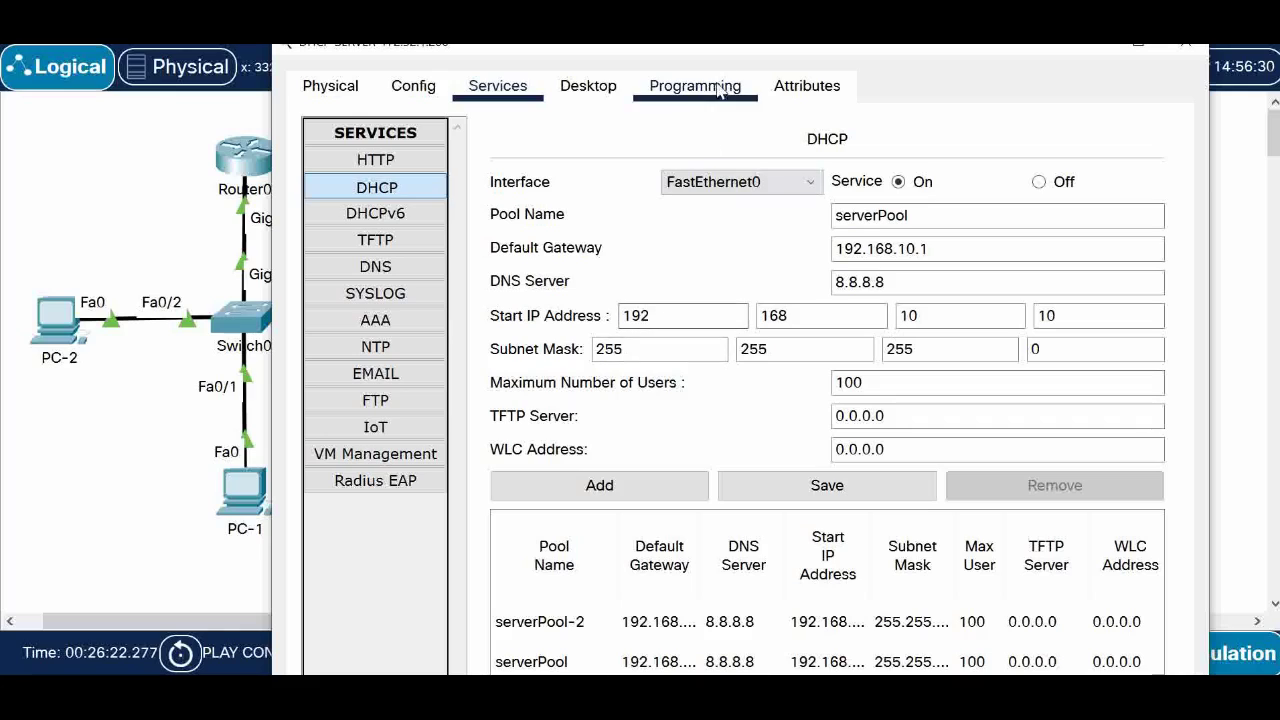
left_click_drag(700, 47, 820, 41)
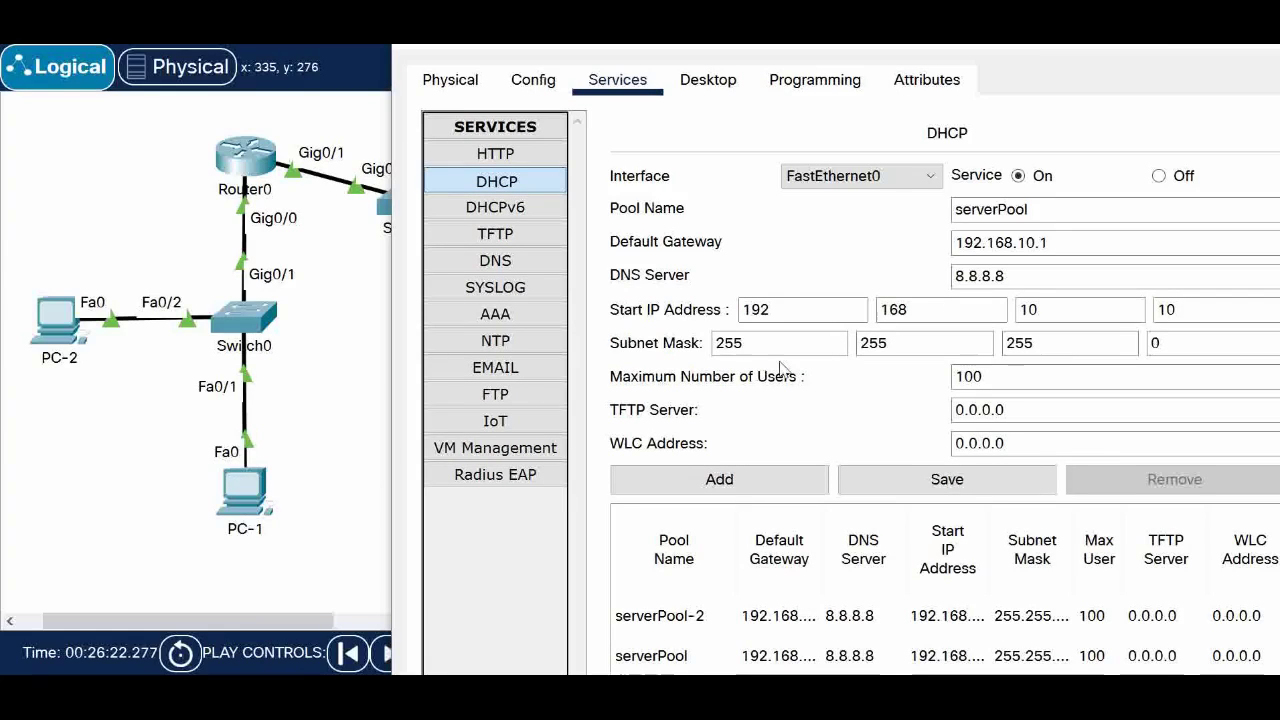
triple_click(1067, 241)
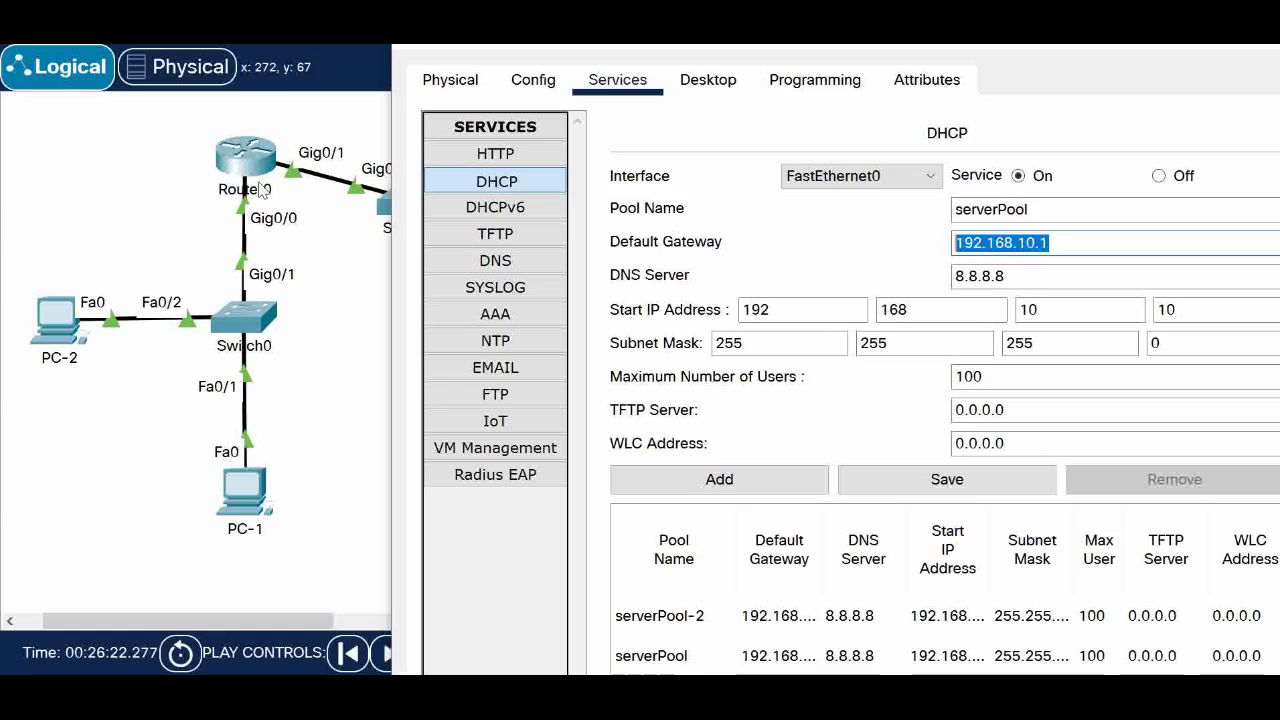
left_click_drag(927, 45, 739, 48)
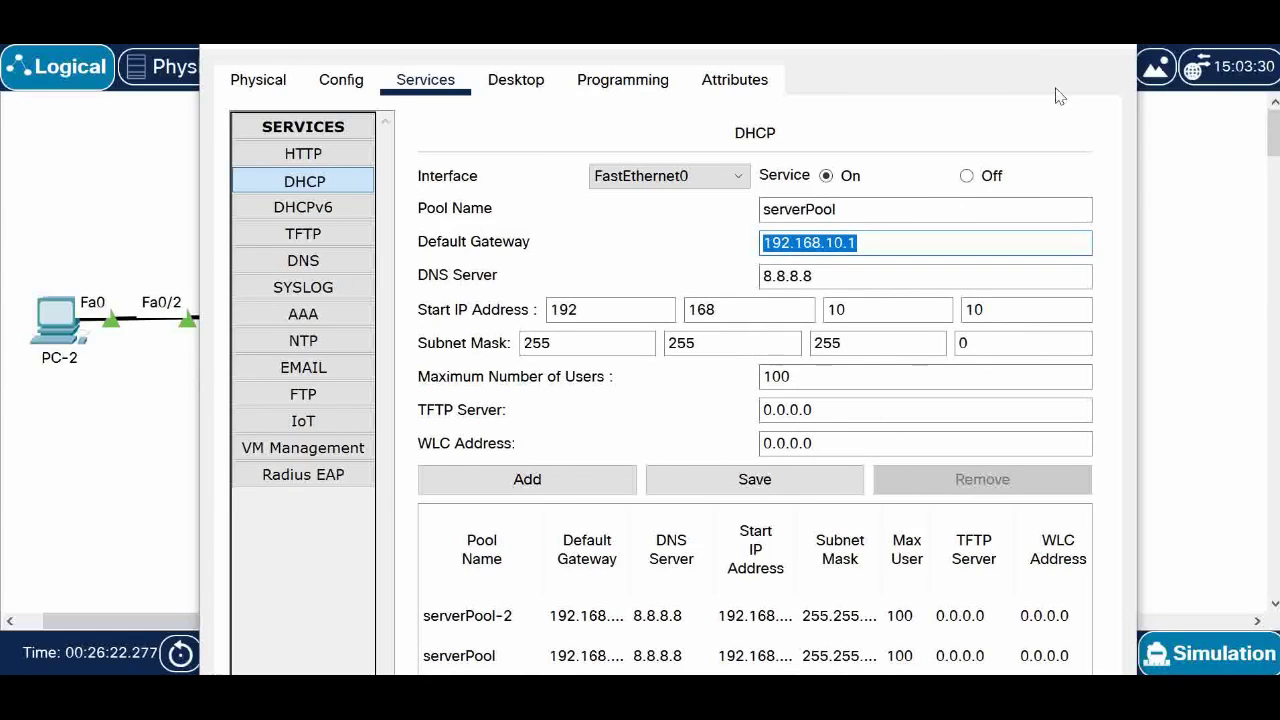
left_click(1106, 53)
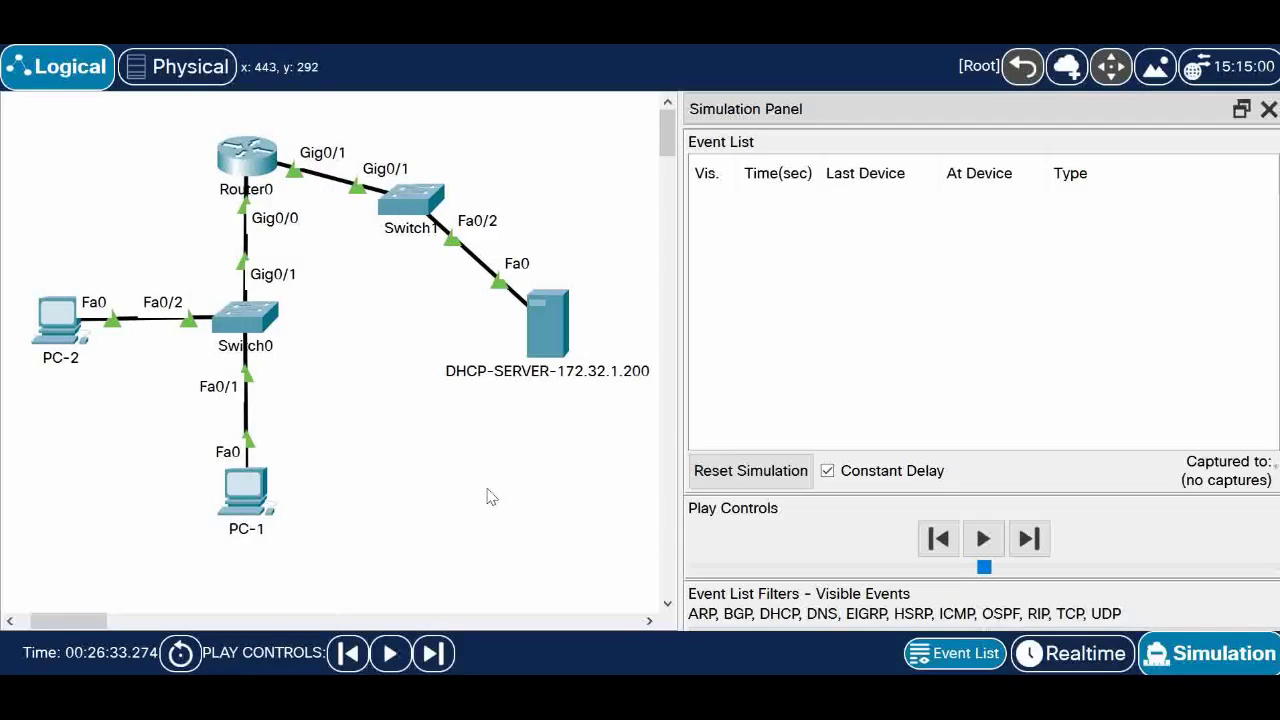
- Run ipconfig on PC-1 to confirm no IPv4 address, then open its IP Configuration page
left_click(247, 488)
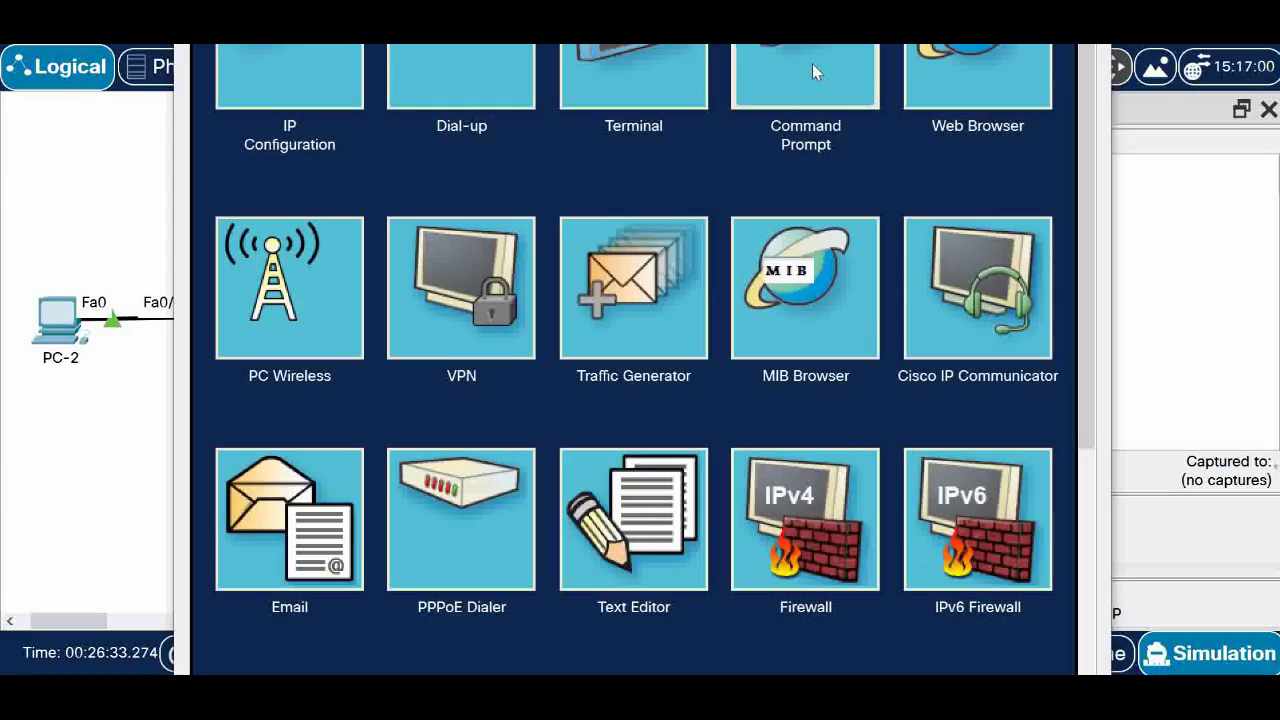
left_click(812, 68)
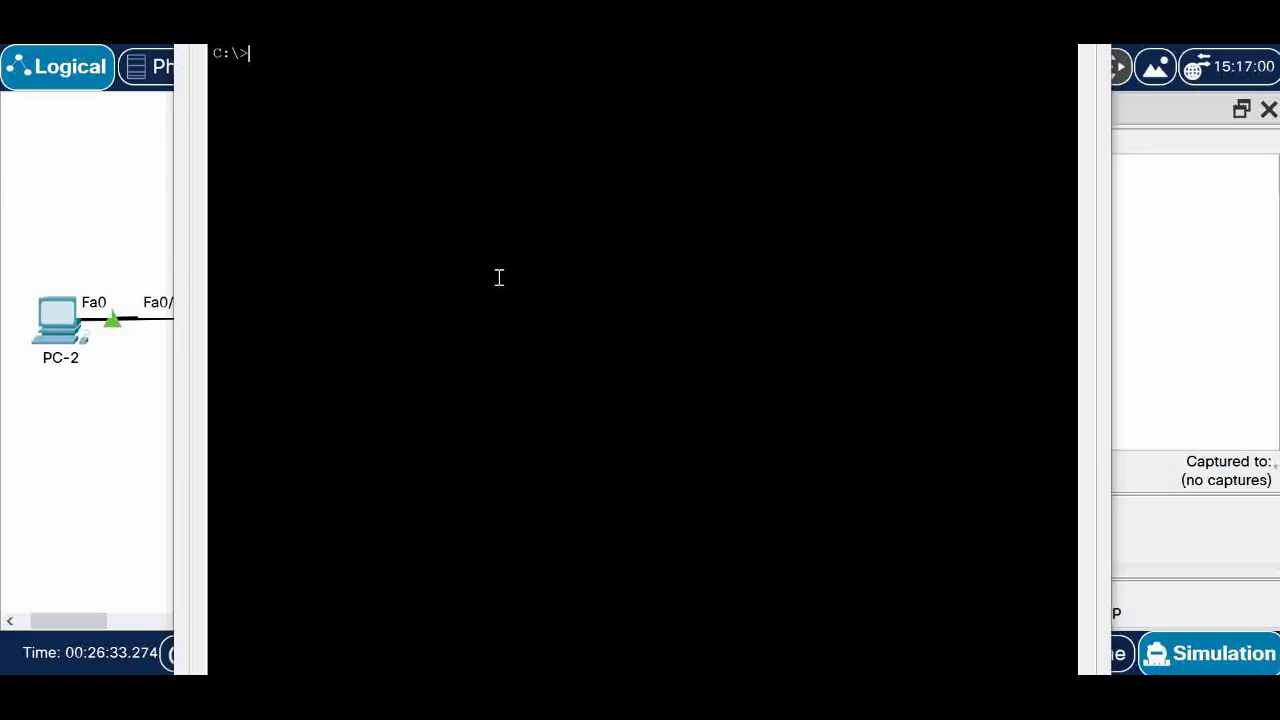
key("Return")
key("Return")
type("ipconfig")
key("Return")
key("Return")
key("Return")
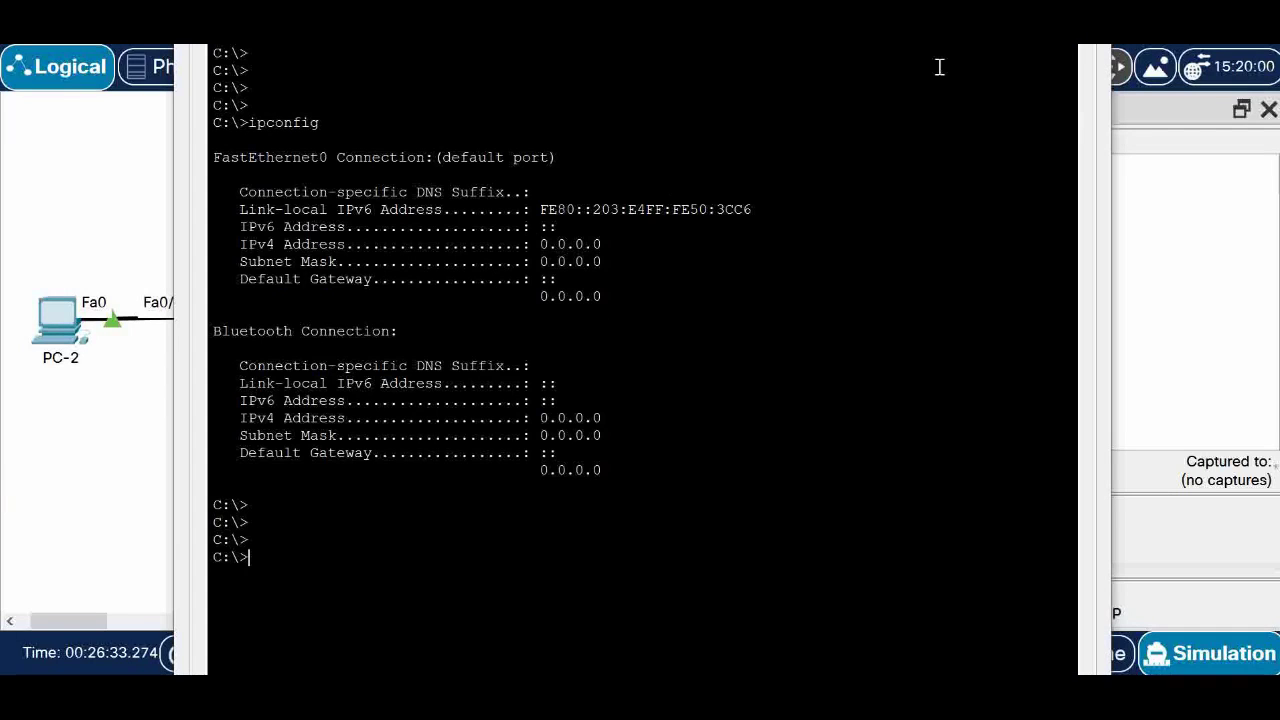
left_click(1057, 100)
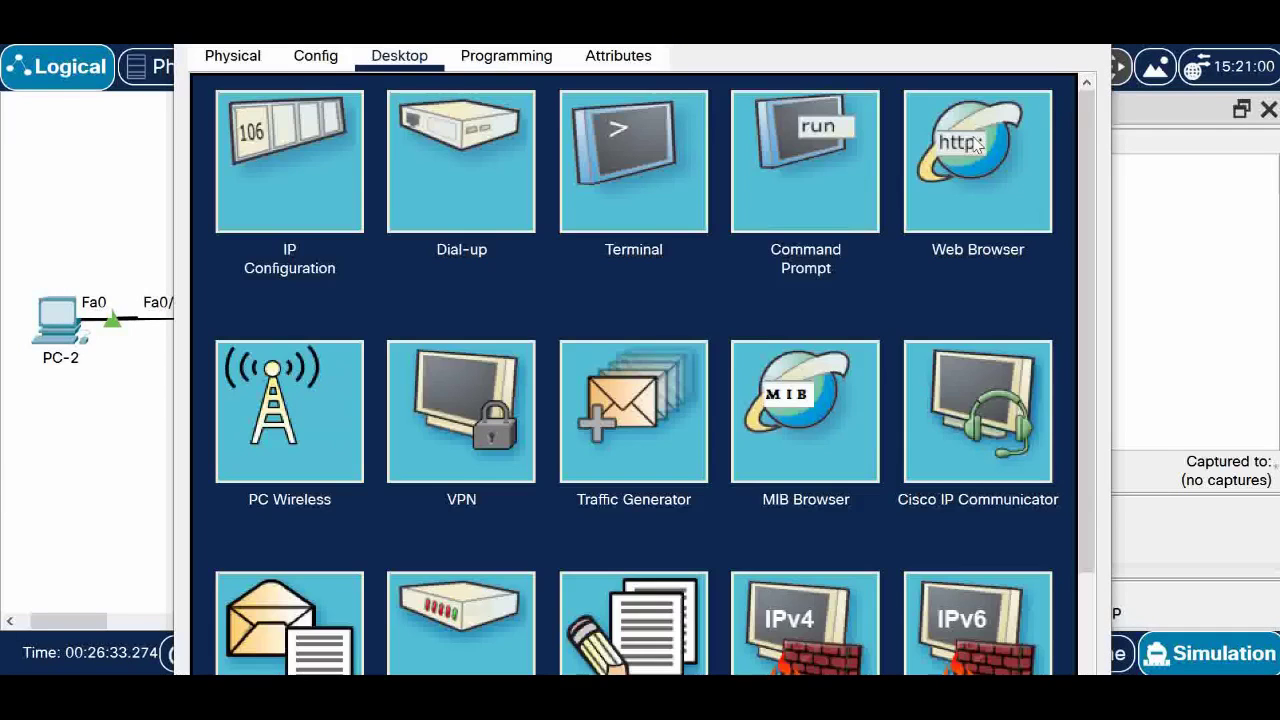
left_click(280, 170)
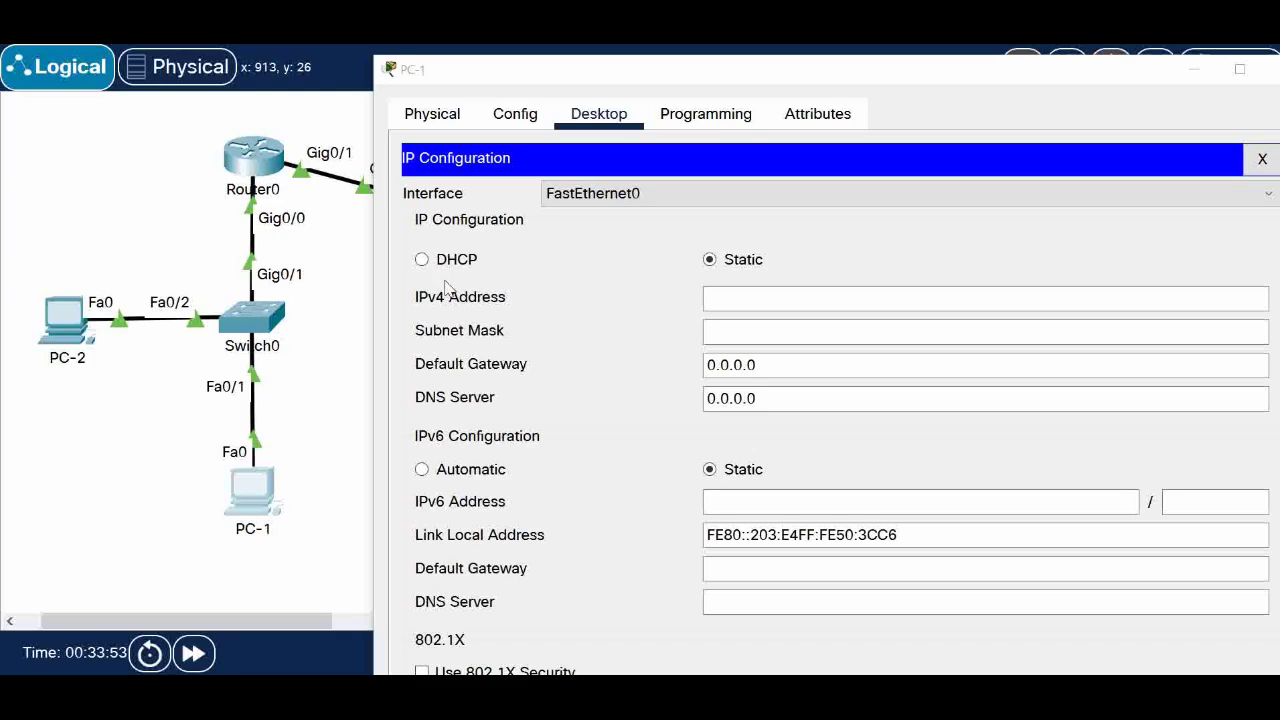
- Switch PC-1's addressing from Static to DHCP, retrying until it receives 192.168.10.11
left_click(421, 259)
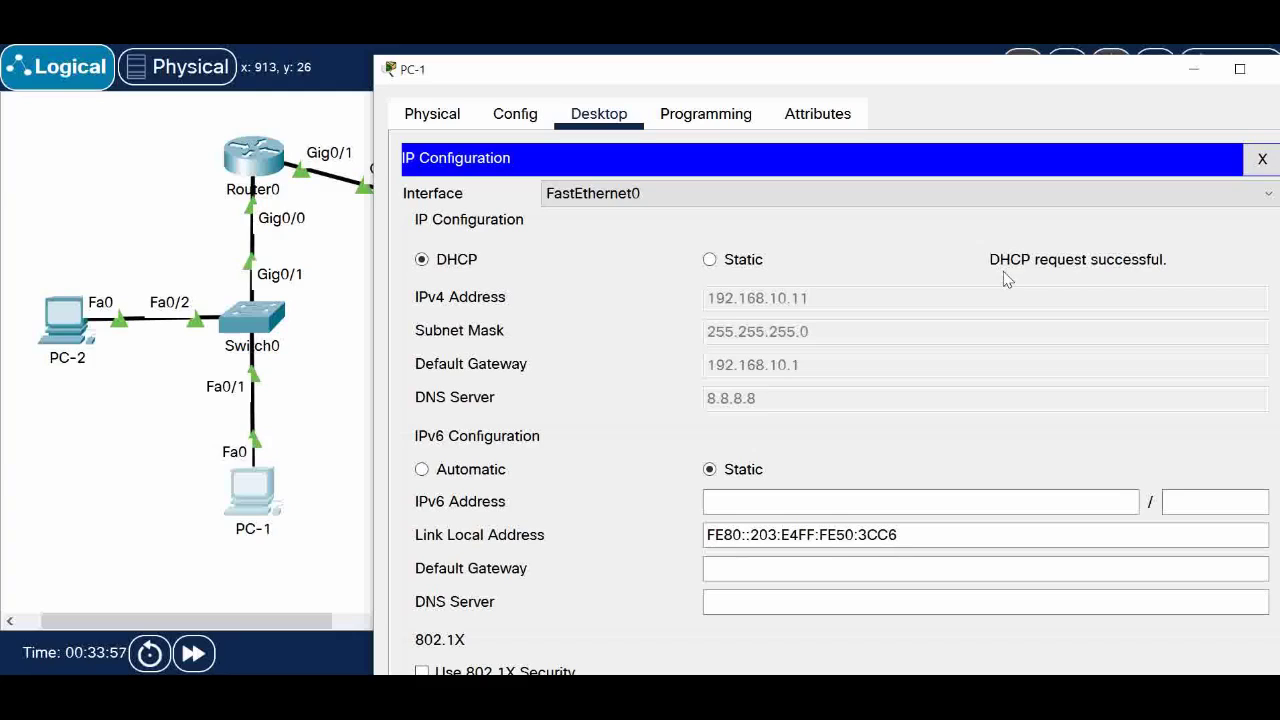
left_click(710, 260)
left_click(422, 260)
left_click(710, 260)
left_click(422, 260)
- Open PC-1's Command Prompt maximized and run ipconfig to see its new address
left_click(1266, 162)
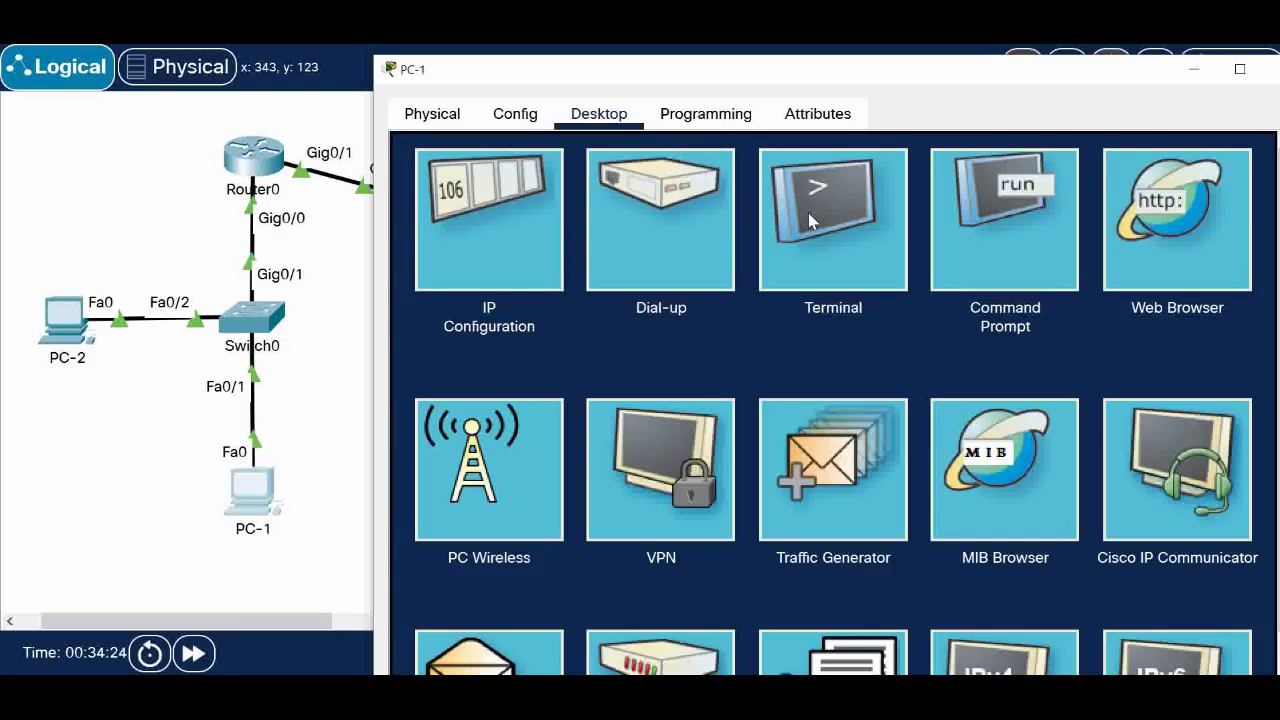
left_click(1005, 240)
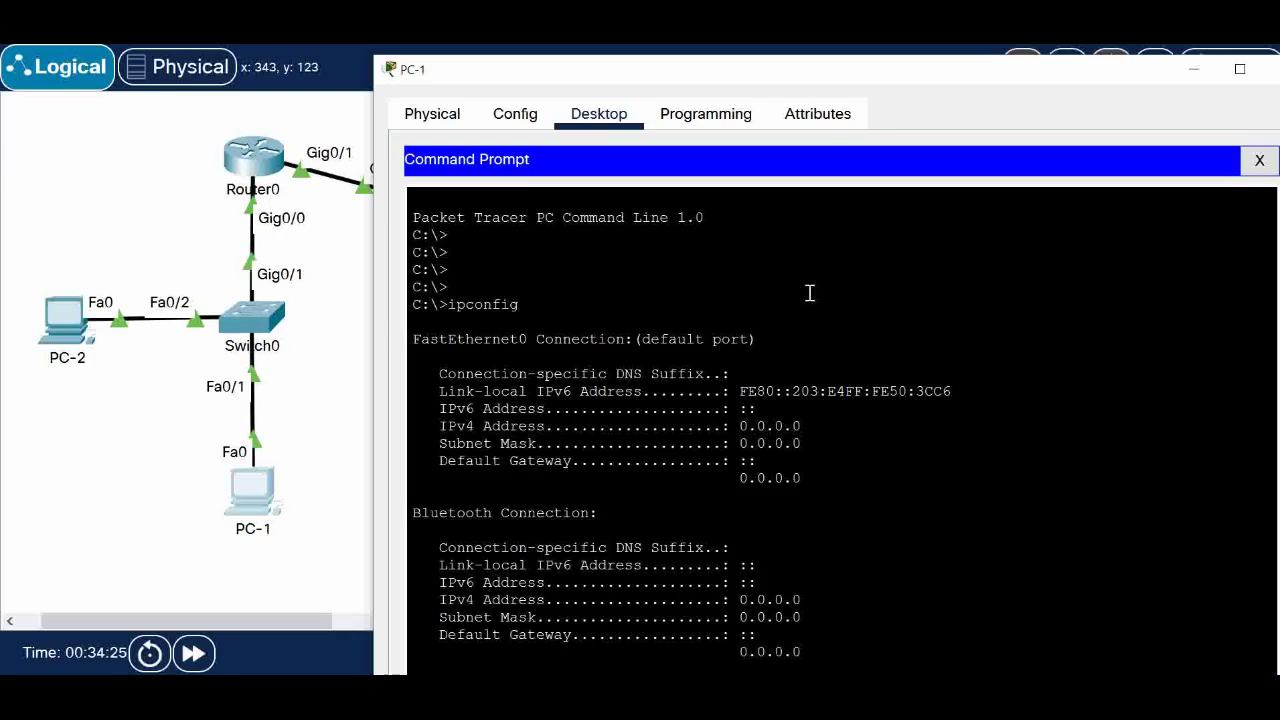
double_click(840, 72)
scroll(560, 363, "down", 1)
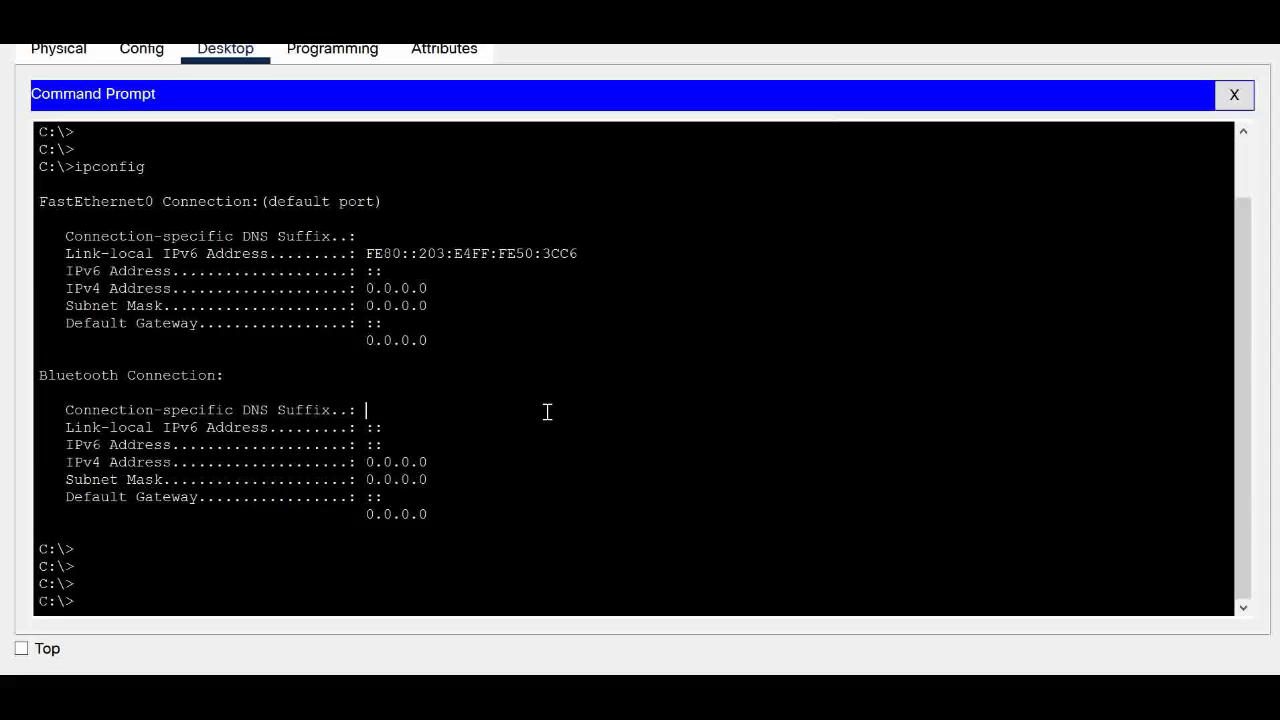
key("Return")
key("Return")
type("ipconfig")
key("Return")
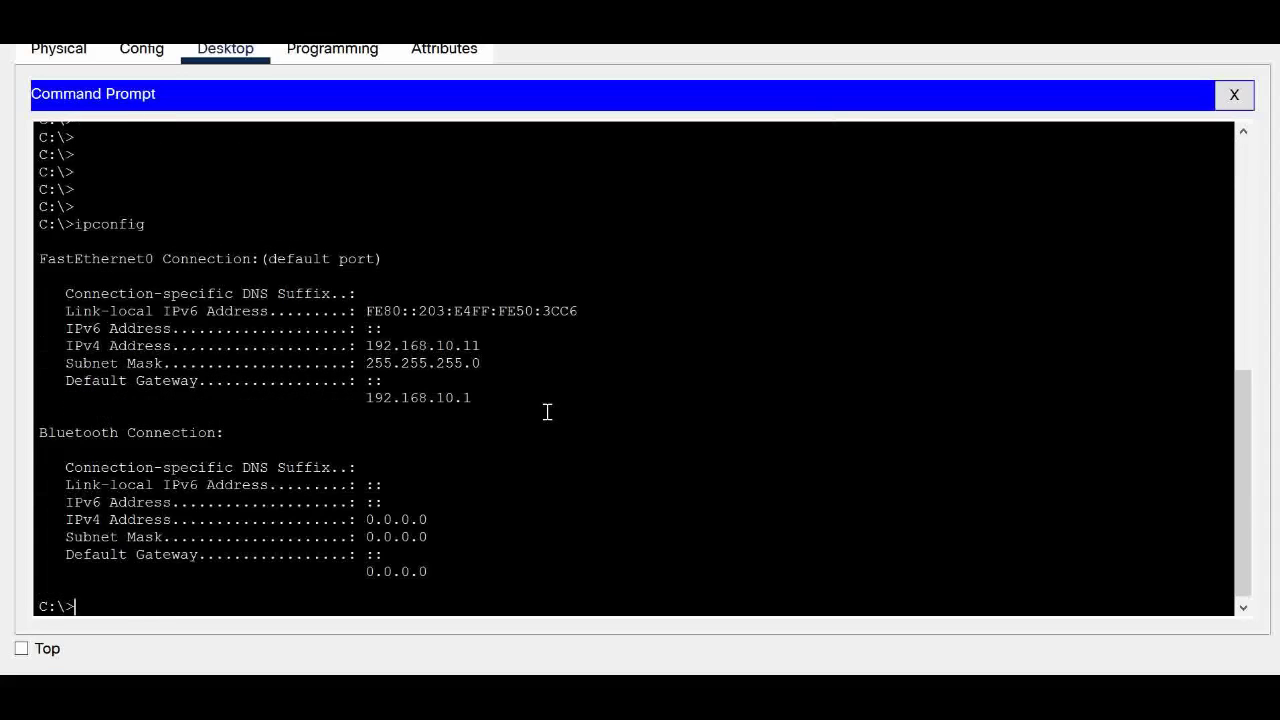
- Run ipconfig /all to confirm DHCP server 172.32.1.200, DNS 8.8.8.8 and gateway 192.168.10.1
key("Return")
key("Return")
key("Up")
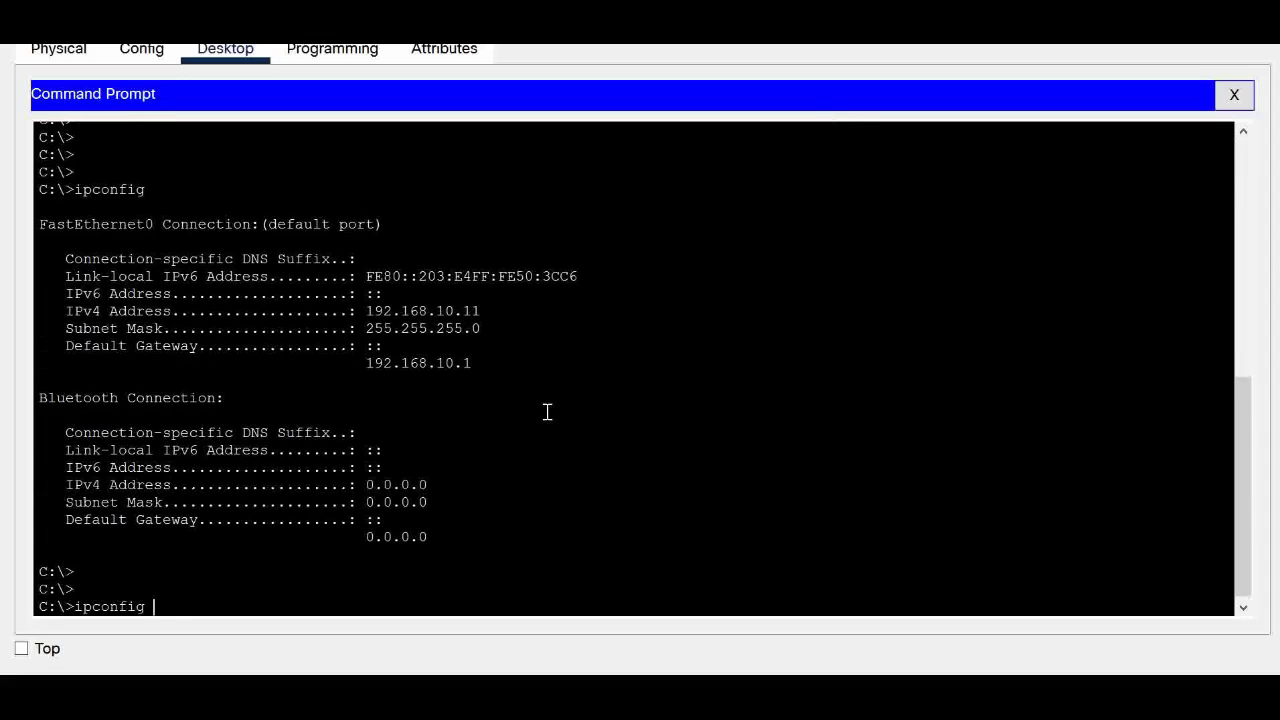
key("Return")
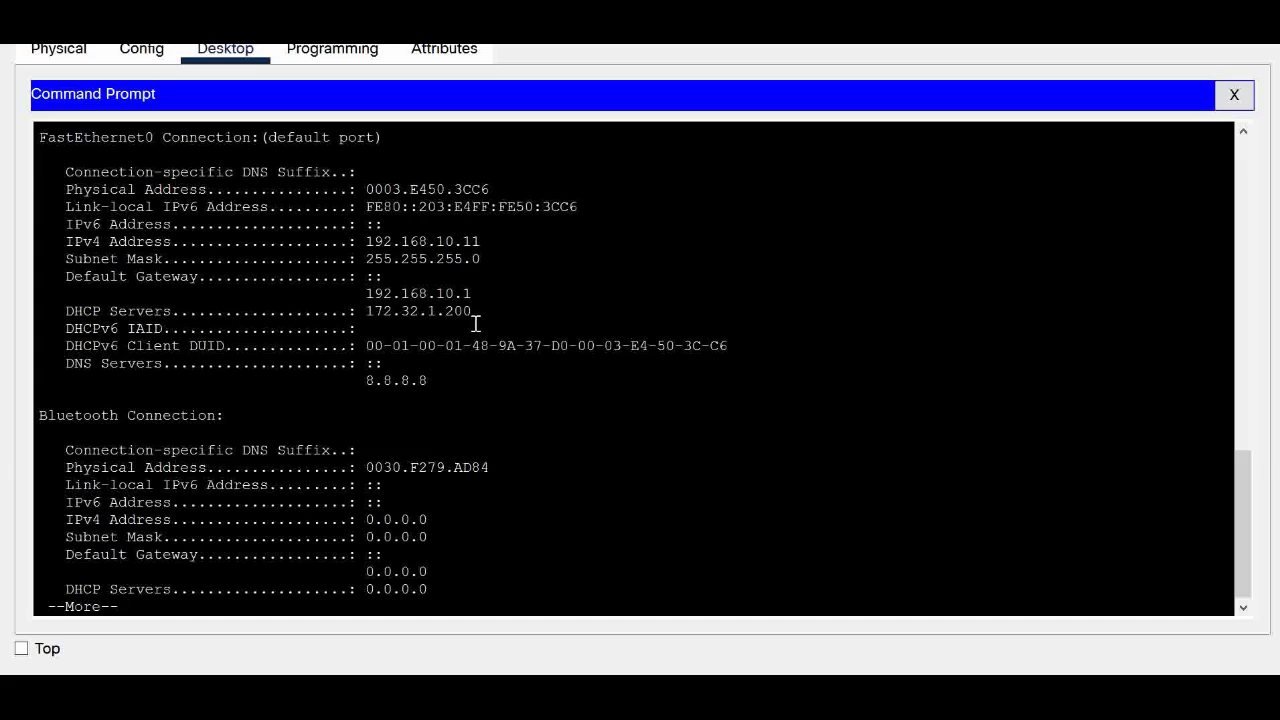
left_click_drag(472, 311, 366, 311)
left_click_drag(432, 381, 310, 381)
left_click(436, 258)
left_click_drag(493, 263, 323, 249)
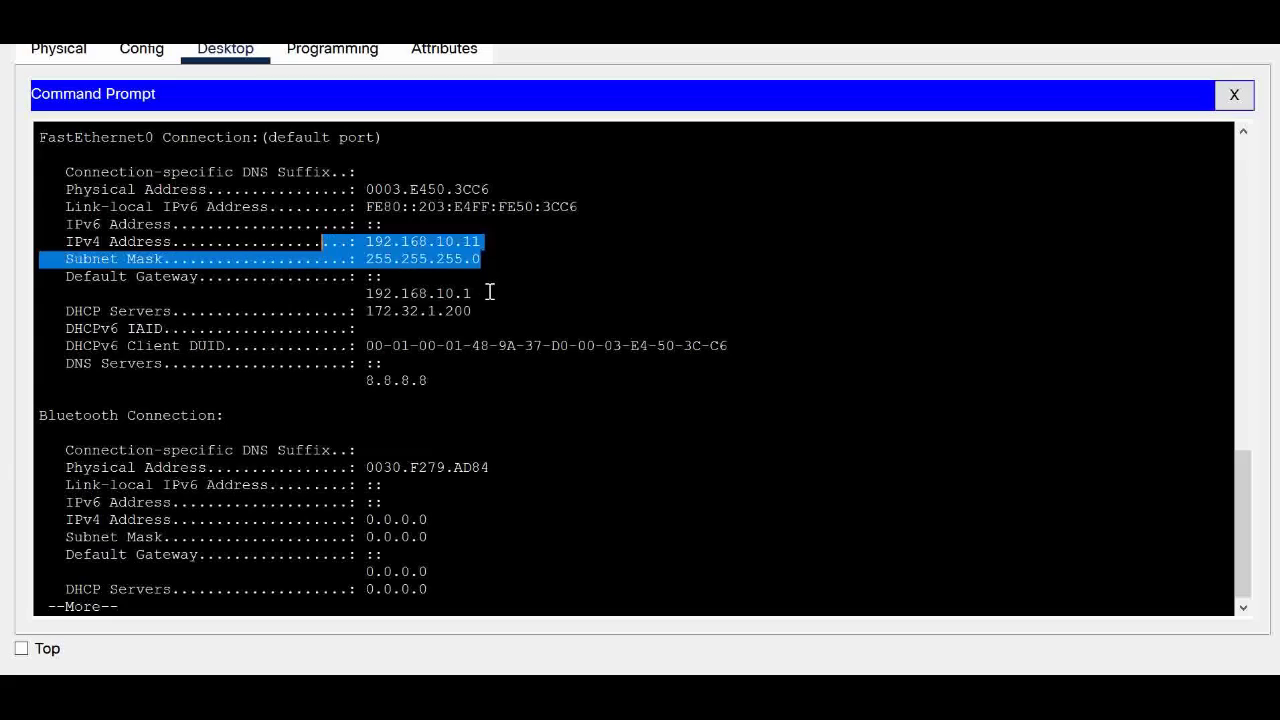
left_click_drag(490, 292, 262, 283)
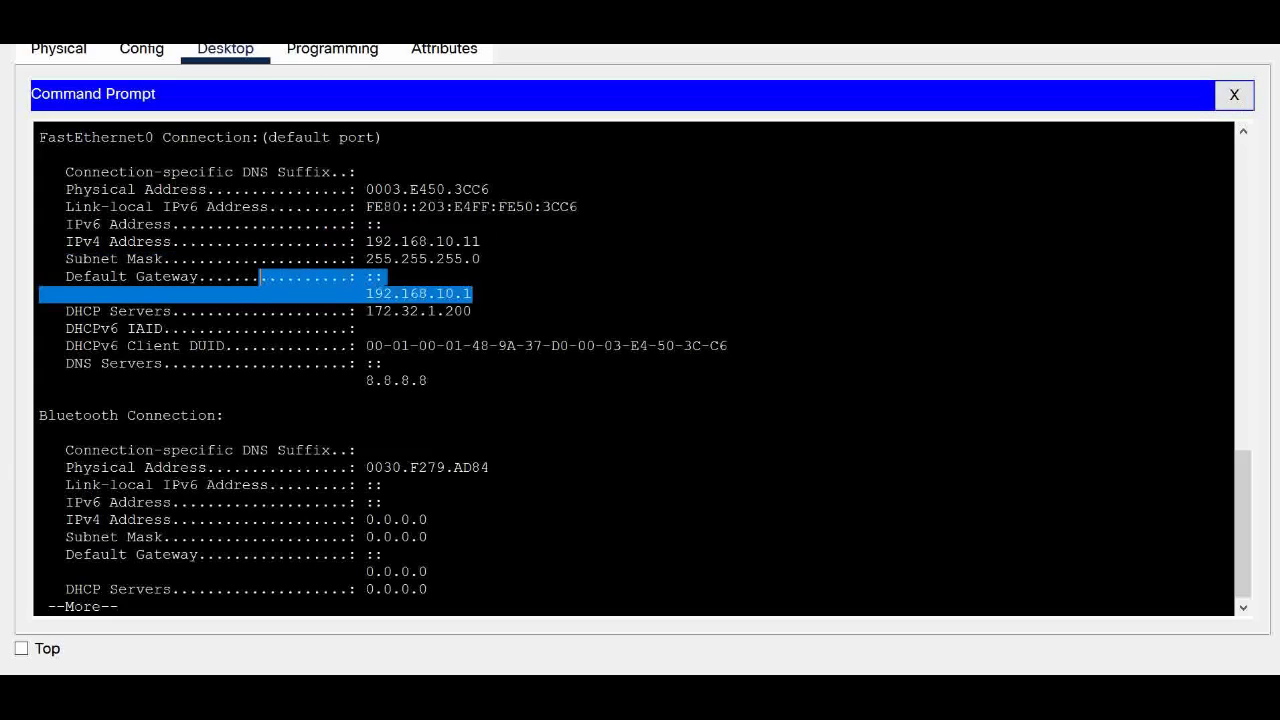
left_click(1234, 94)
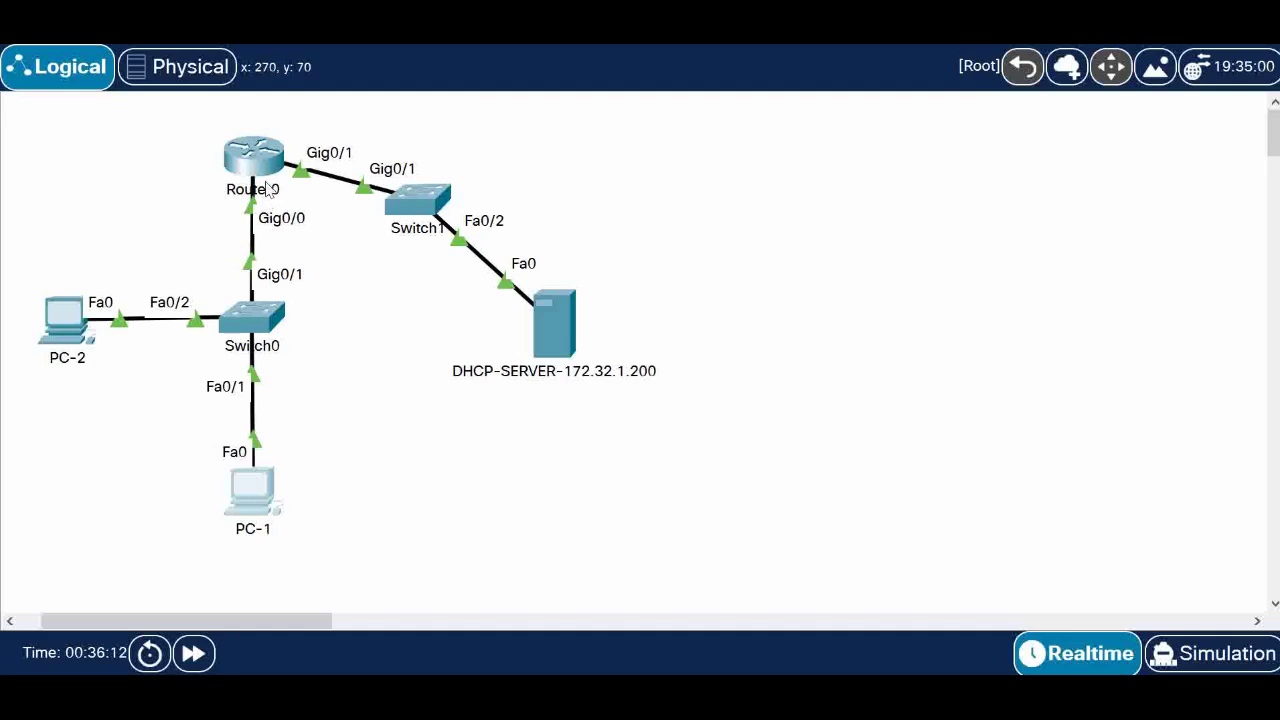
- Select the DHCP server's name label and click away, leaving it unchanged
left_click(566, 376)
left_click(798, 386)
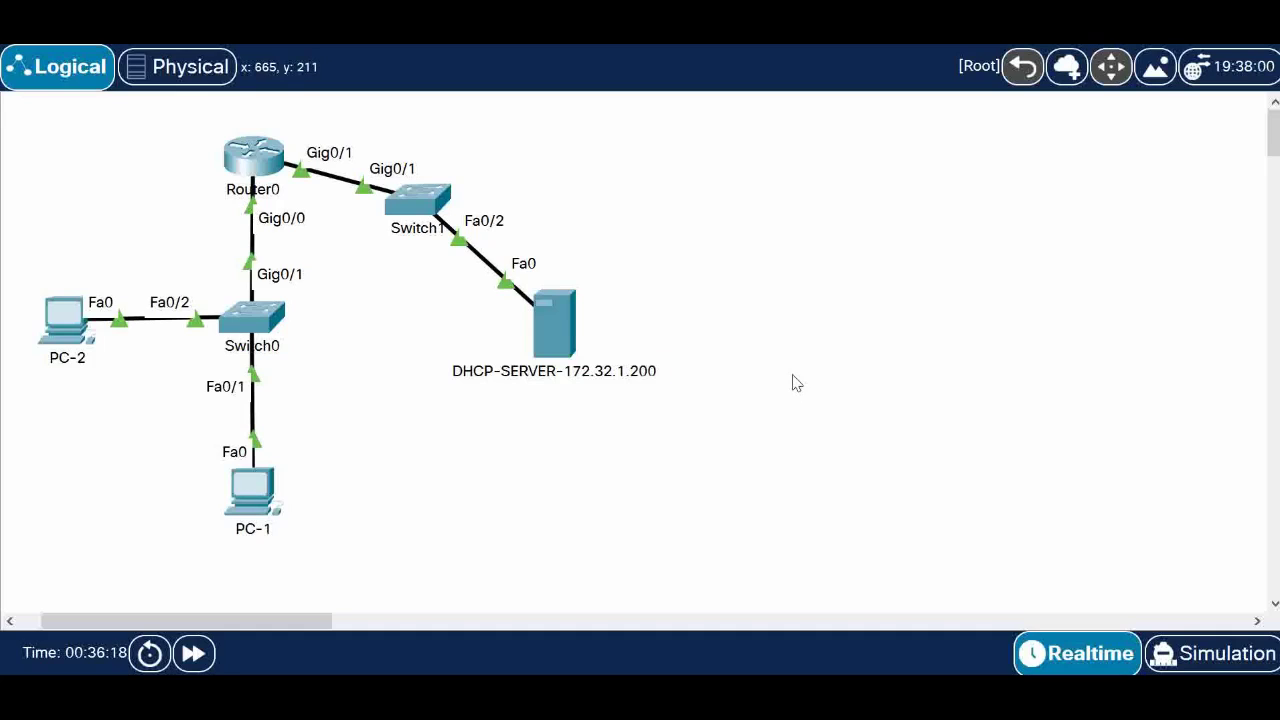